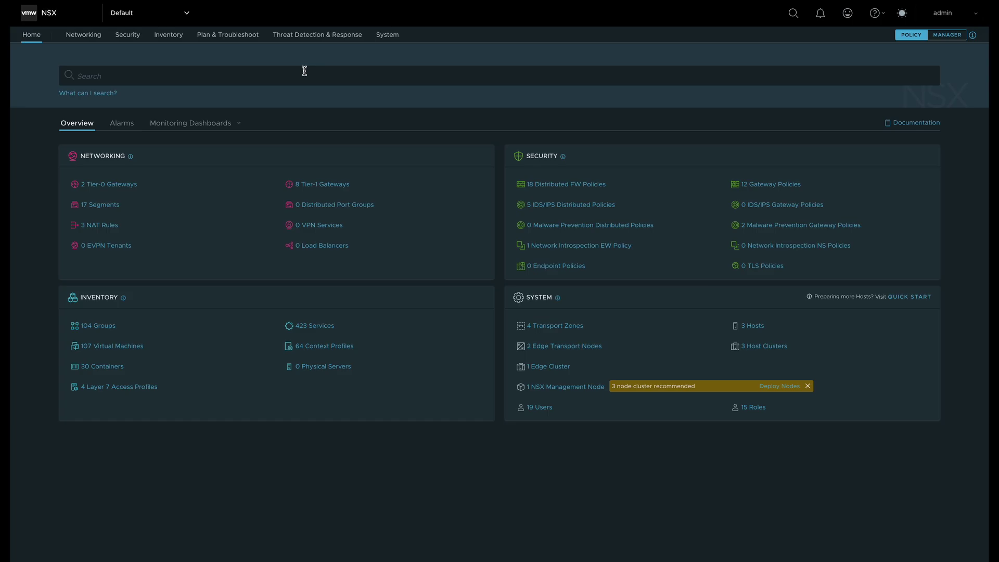
# Open Plan & Troubleshoot and review the security posture: 50 of 64 workloads unprotected, 232 flows.
pyautogui.click(230, 36)
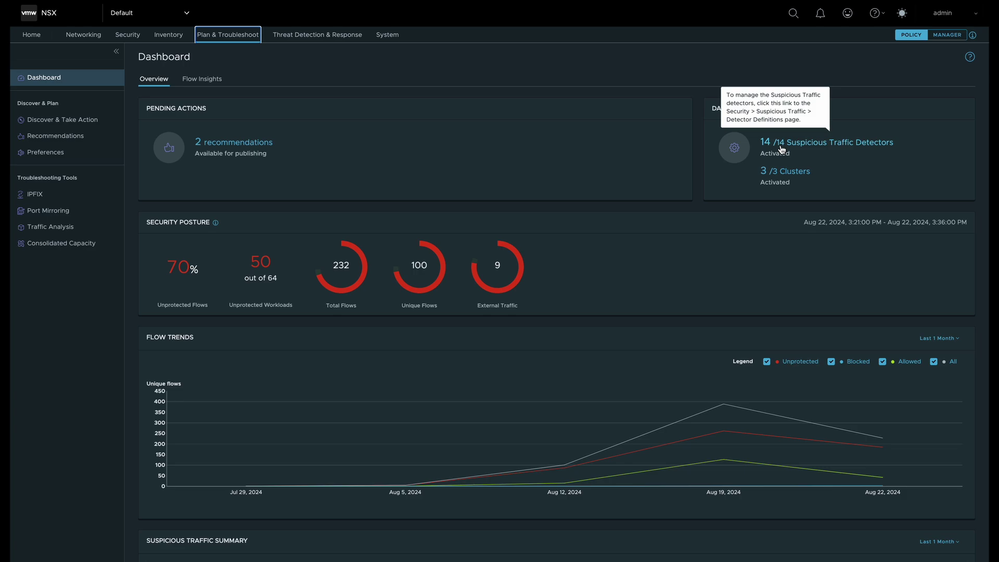
pyautogui.scroll(-3, 486, 296)
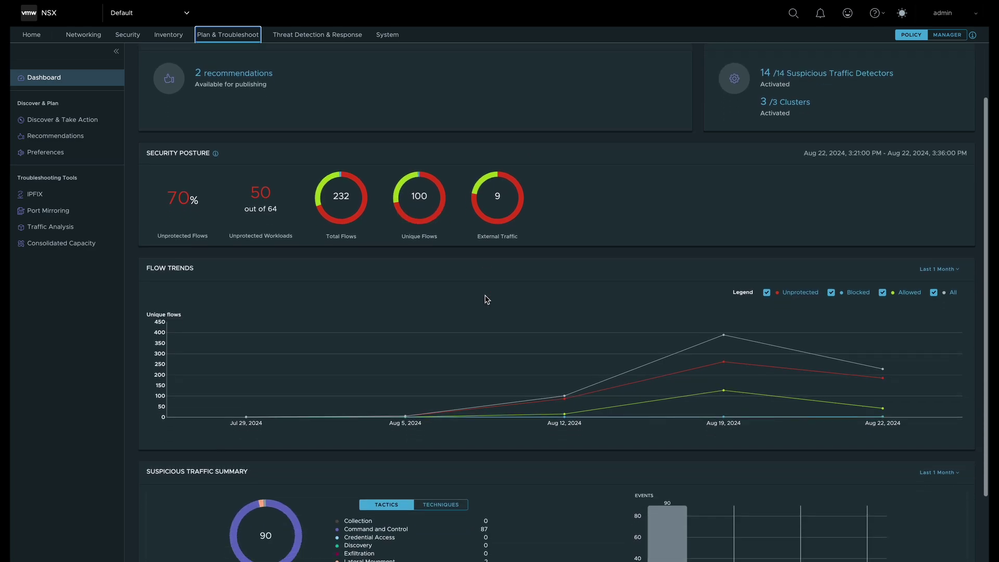
pyautogui.scroll(3, 202, 103)
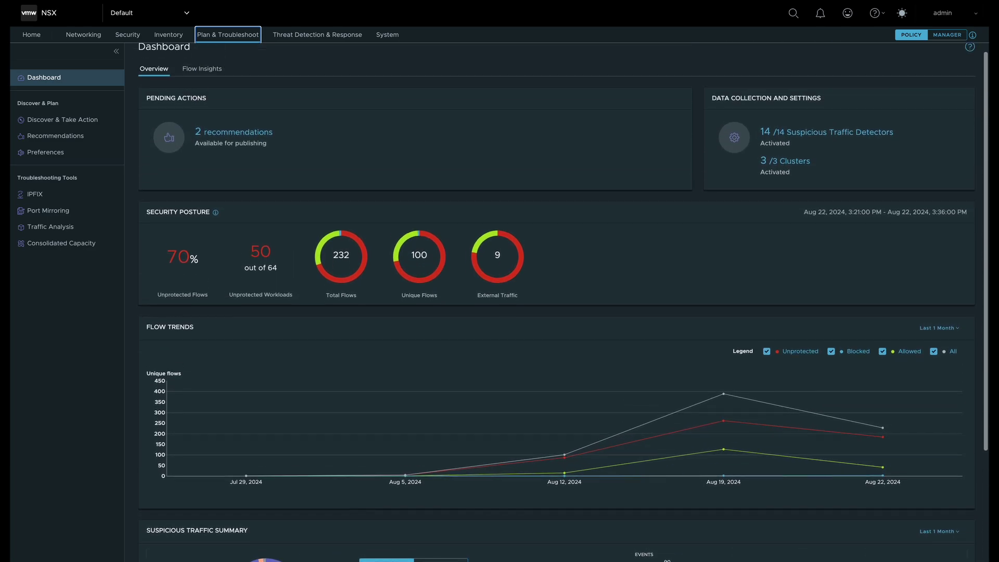
# Review Flow Insights' top rules, groups, computes and ports, then go to Discover & Take Action.
pyautogui.click(200, 79)
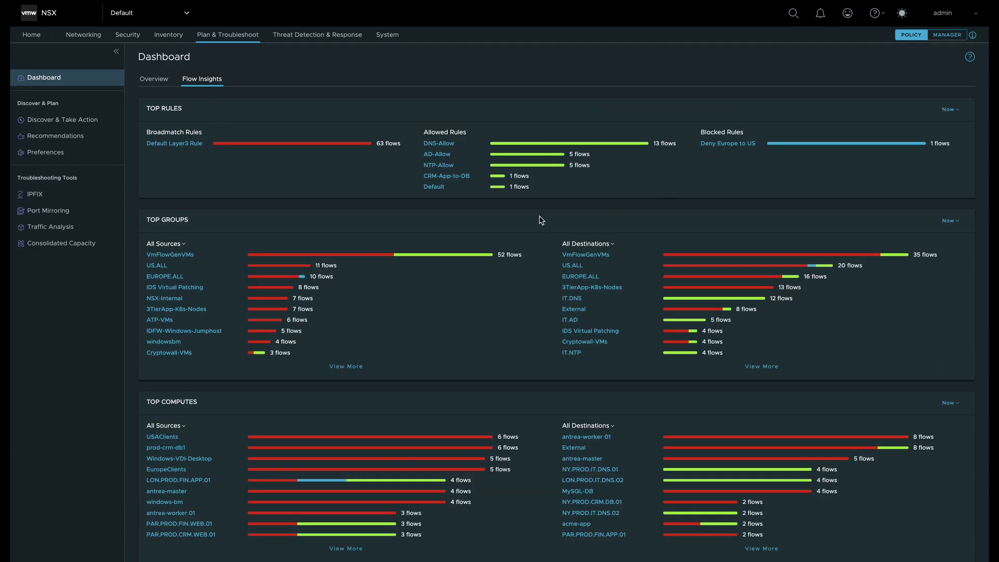
pyautogui.scroll(-3, 460, 307)
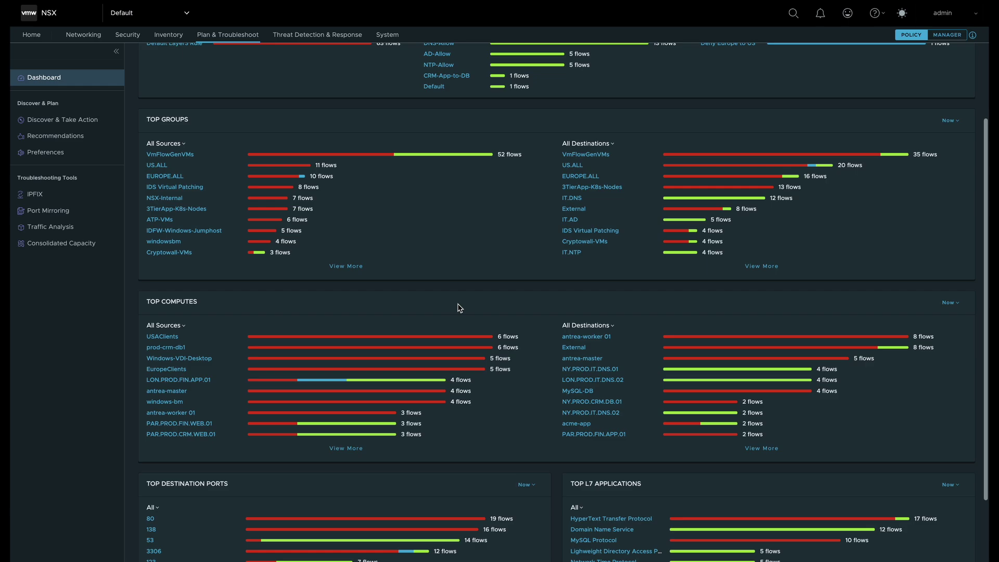
pyautogui.scroll(-1, 460, 308)
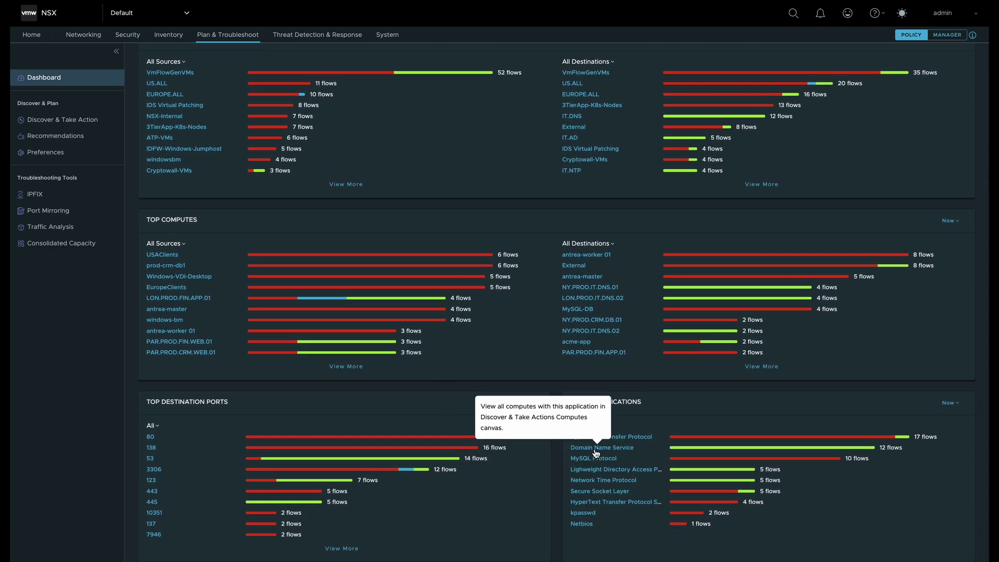
pyautogui.scroll(4, 459, 356)
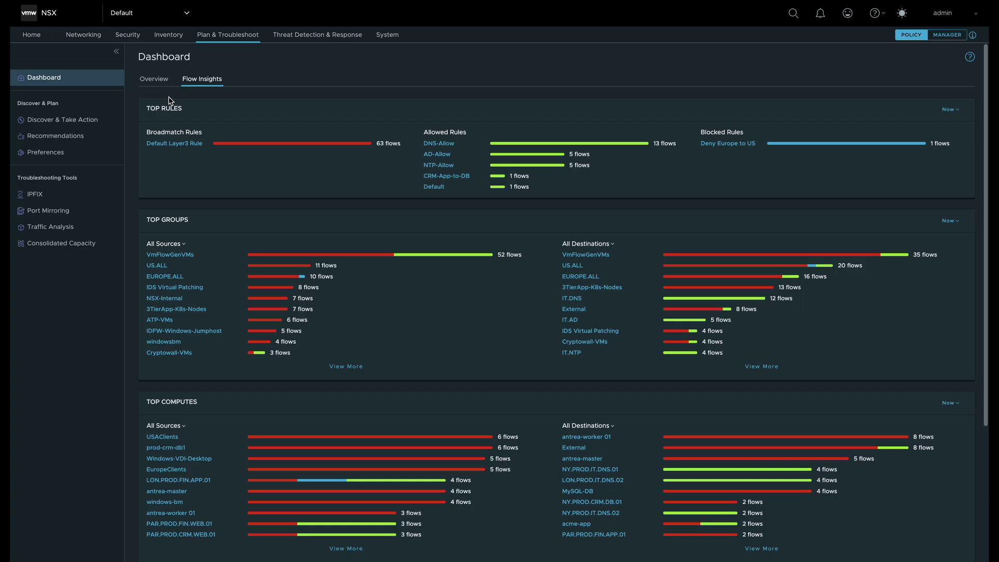
pyautogui.click(63, 120)
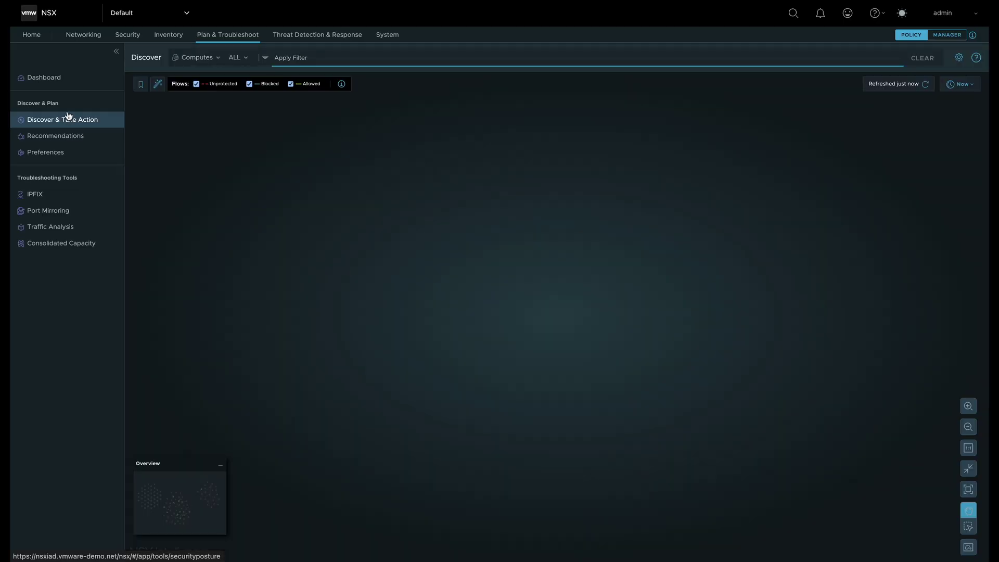
# Switch the discovery map from computes to all groups.
pyautogui.click(195, 58)
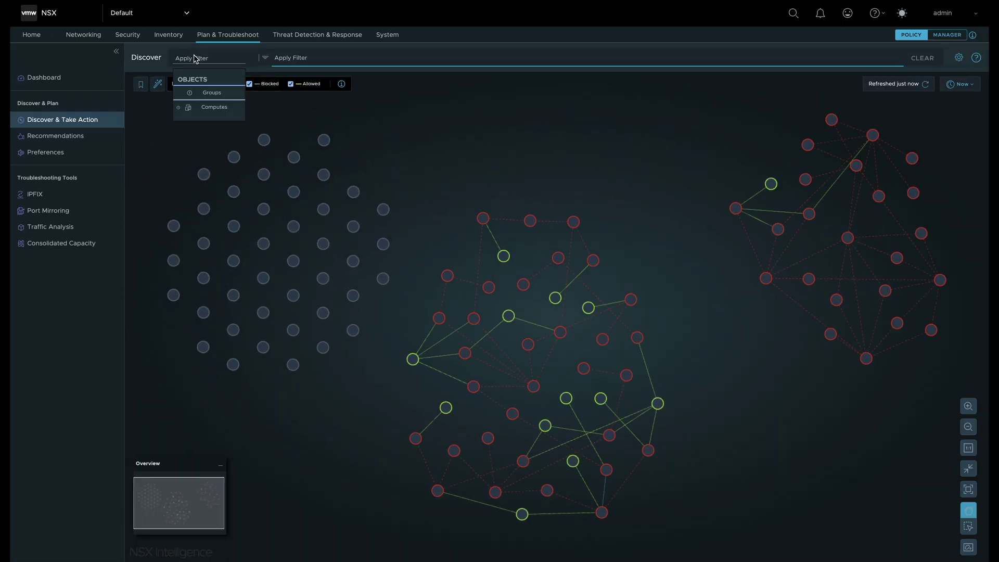
pyautogui.click(211, 94)
pyautogui.click(314, 317)
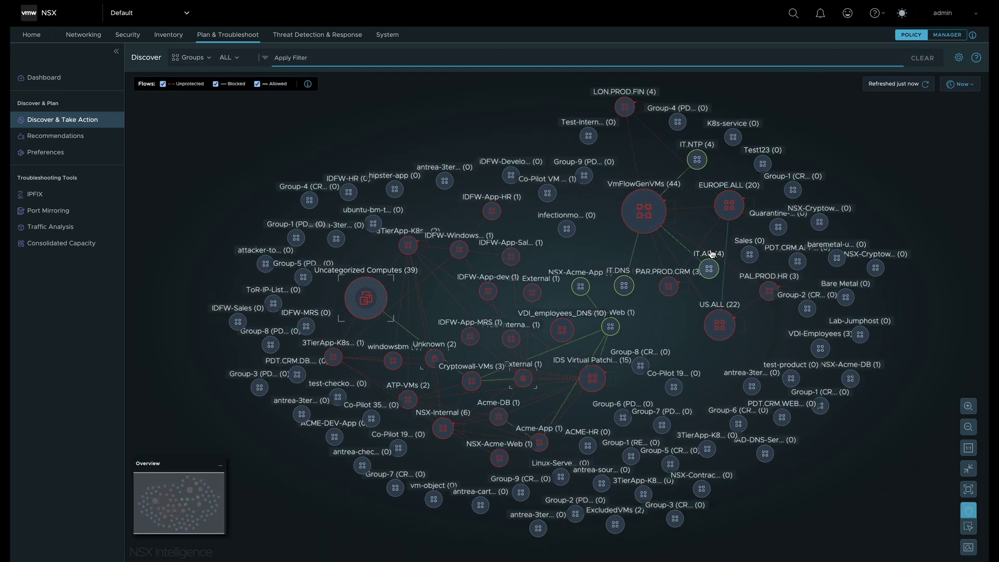
# Filter the map to the VmFlowGenVMs group and expand it to show member VMs.
pyautogui.click(228, 57)
pyautogui.write('vmflowgen')
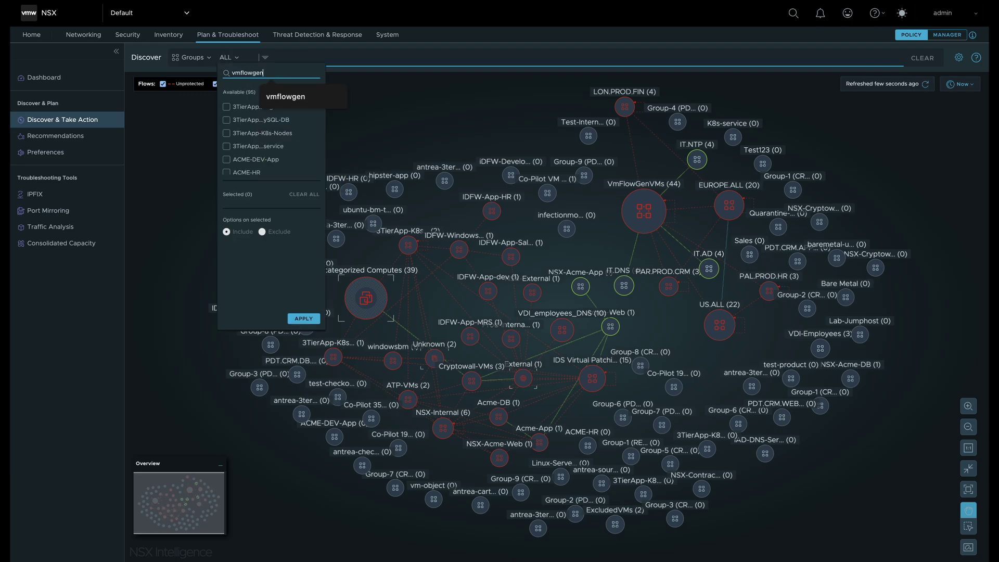
pyautogui.click(226, 107)
pyautogui.click(304, 318)
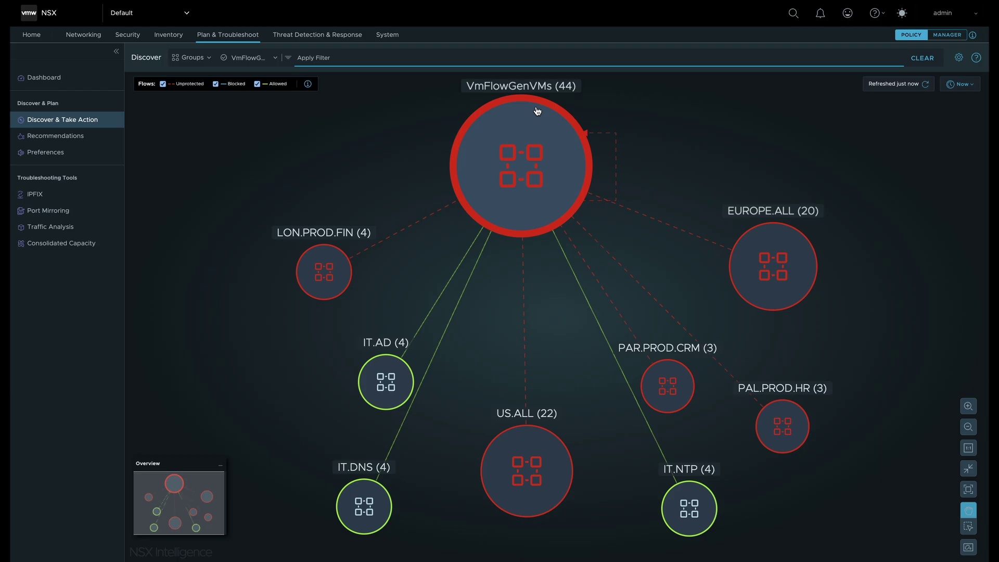
pyautogui.doubleClick(535, 107)
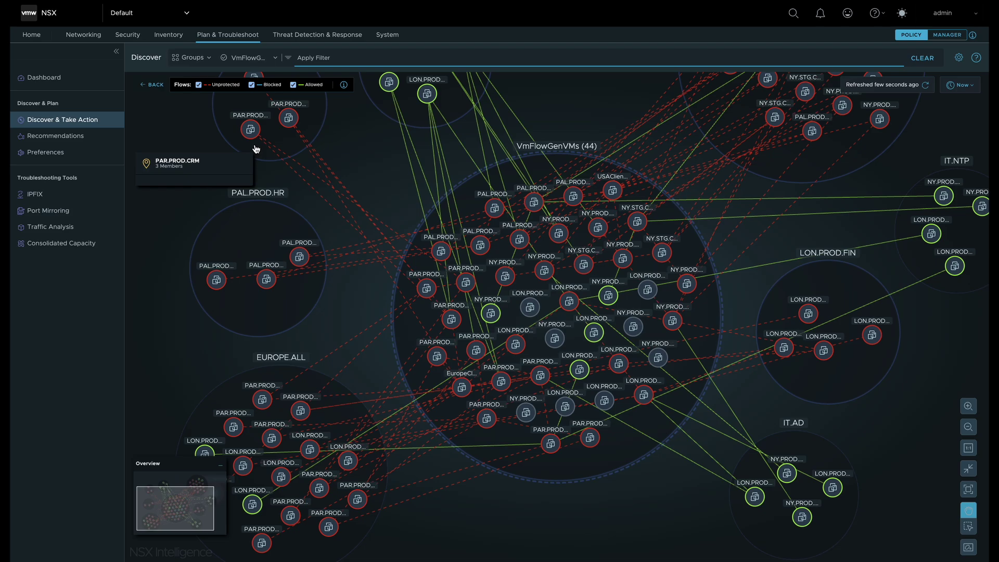
# Show all computes individually on the map, zoomed and panned across the central cluster.
pyautogui.click(192, 58)
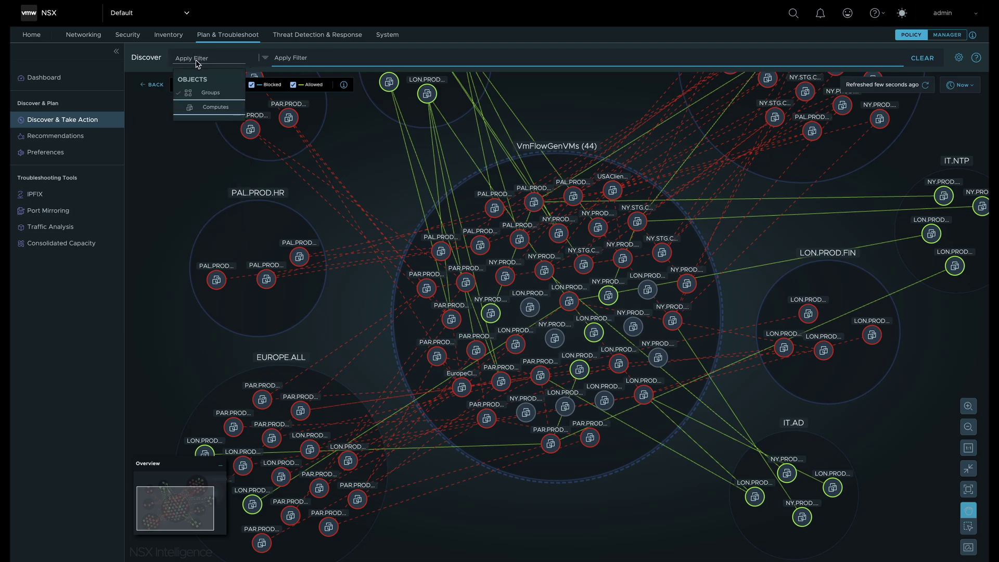
pyautogui.click(208, 107)
pyautogui.click(312, 330)
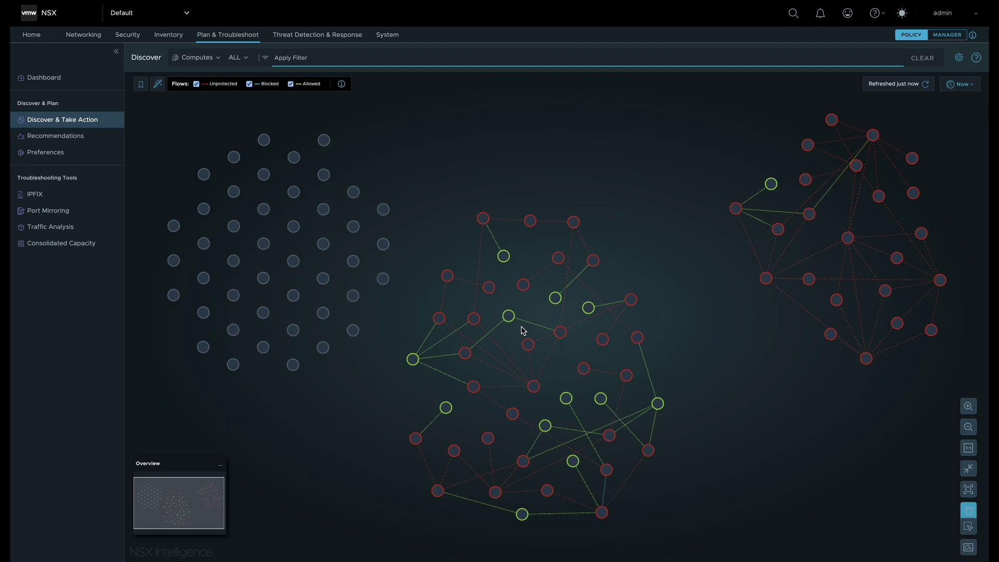
pyautogui.click(968, 406)
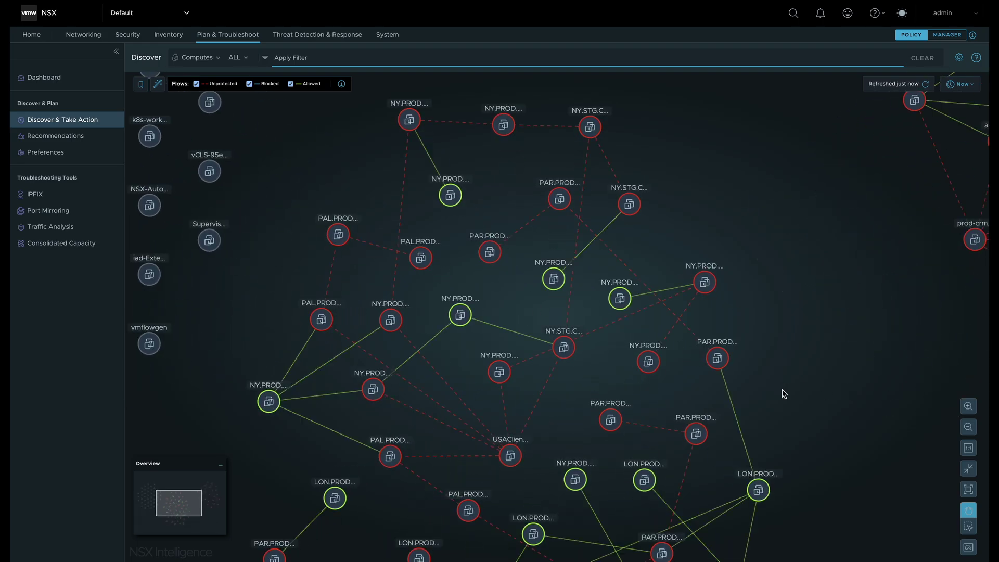
pyautogui.moveTo(863, 301); pyautogui.dragTo(857, 195)
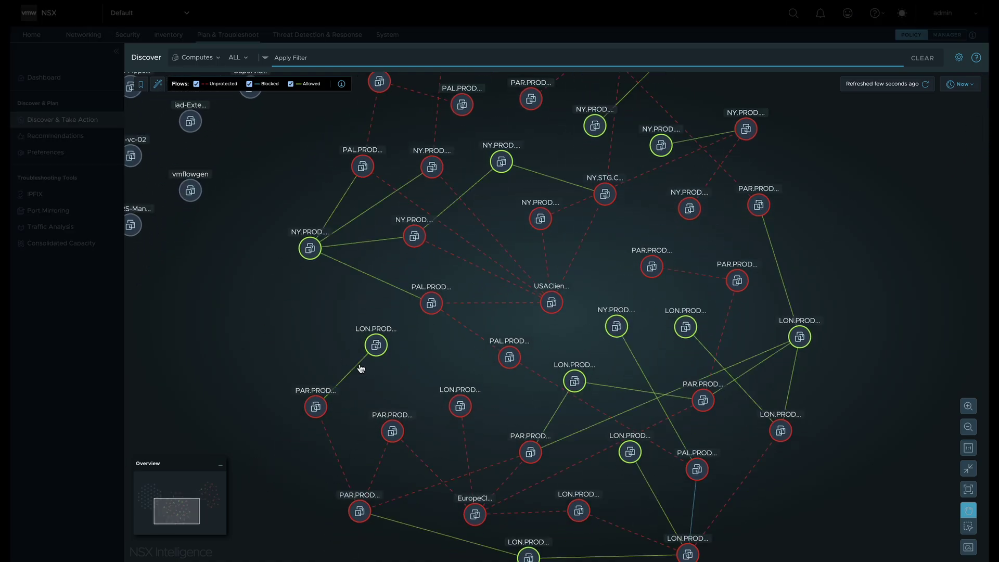
# Inspect the PAR.PROD.FIN.DB.01 → LON.PROD.IT.NTP.01 flow and the rule allowing it.
pyautogui.click(359, 366)
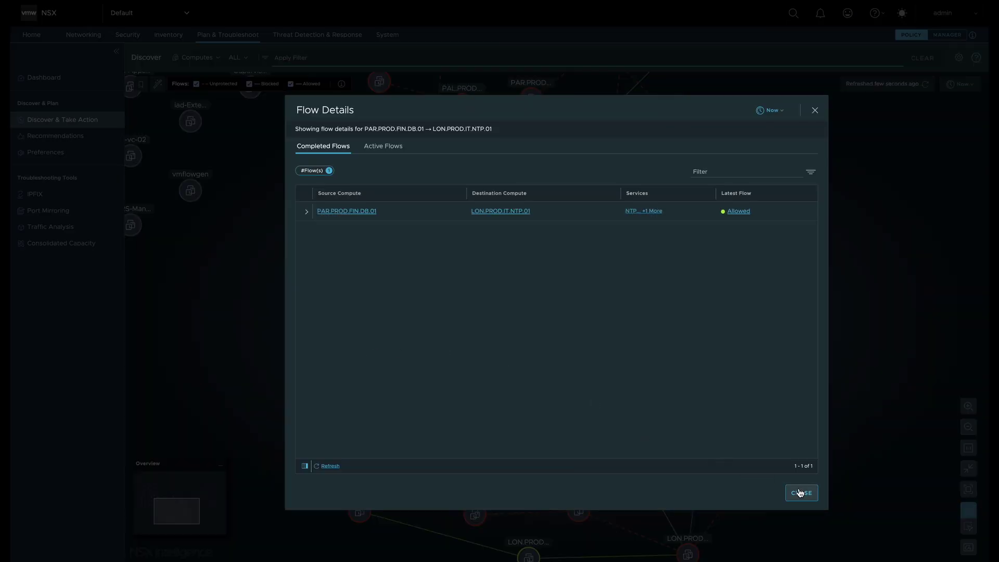
pyautogui.click(306, 211)
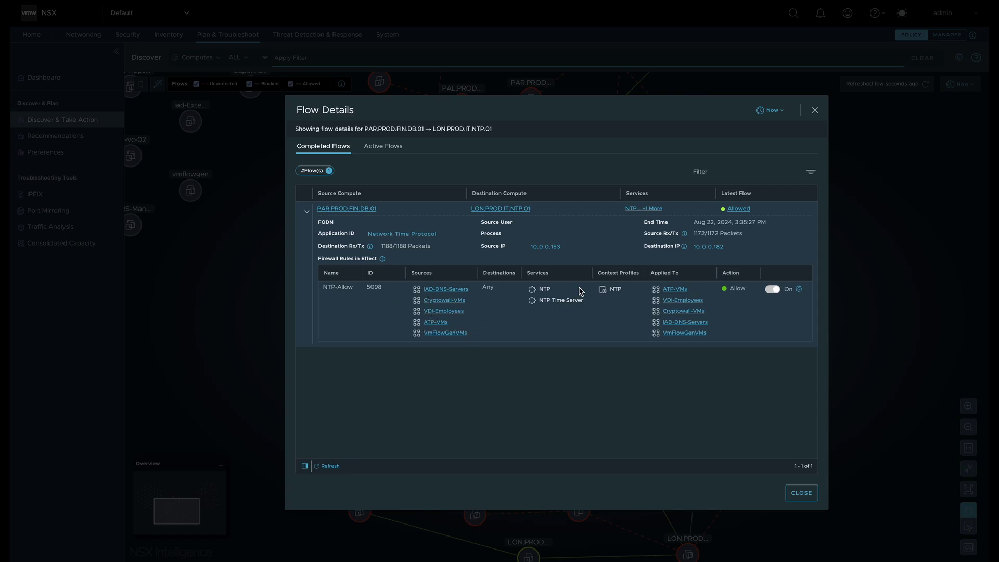
pyautogui.click(802, 492)
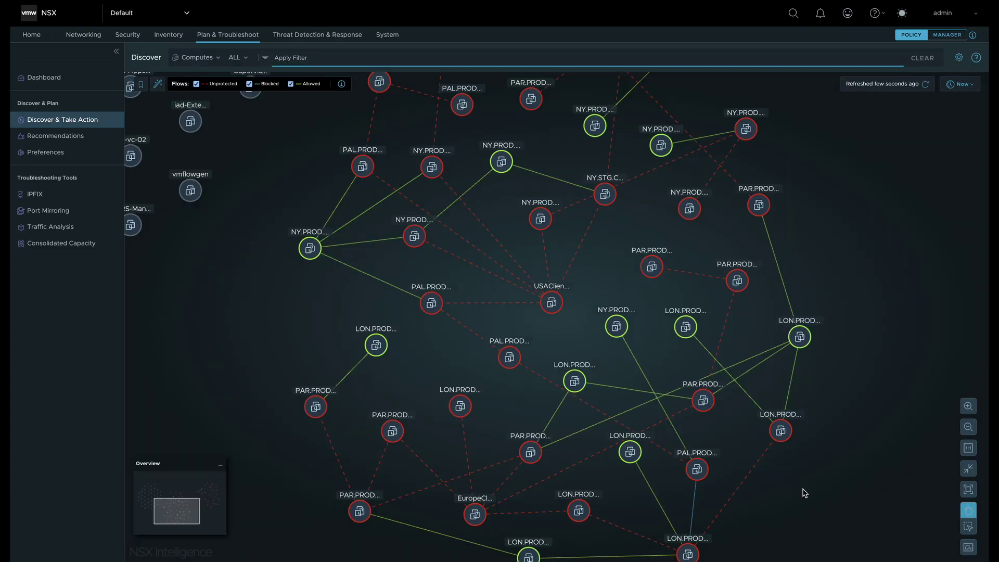
# Check the blocked PAL.PROD.PAY.DB.01 flow's Deny Europe to US rule, then view LON.PROD.FIN.APP.01 → DB.01.
pyautogui.click(694, 503)
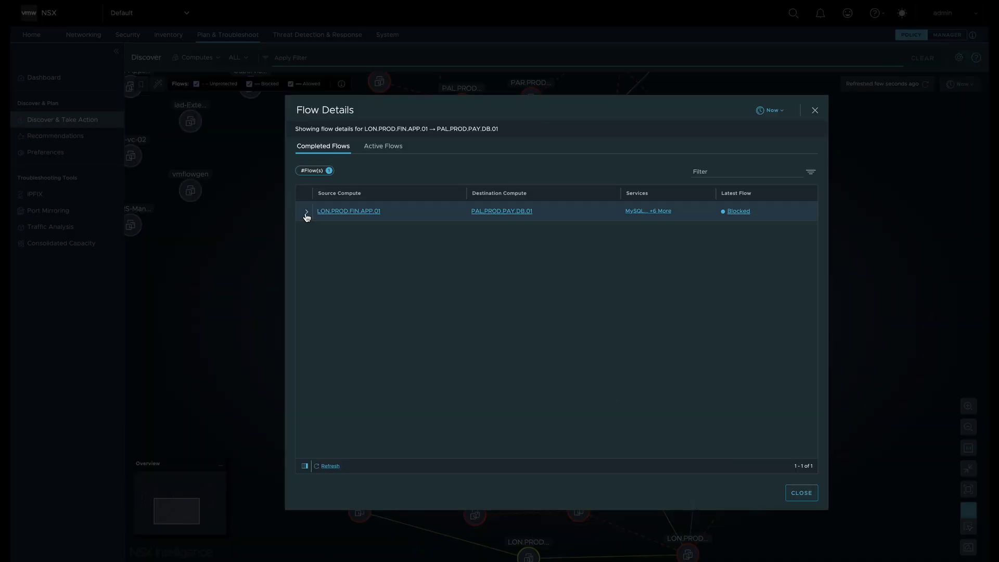
pyautogui.click(306, 211)
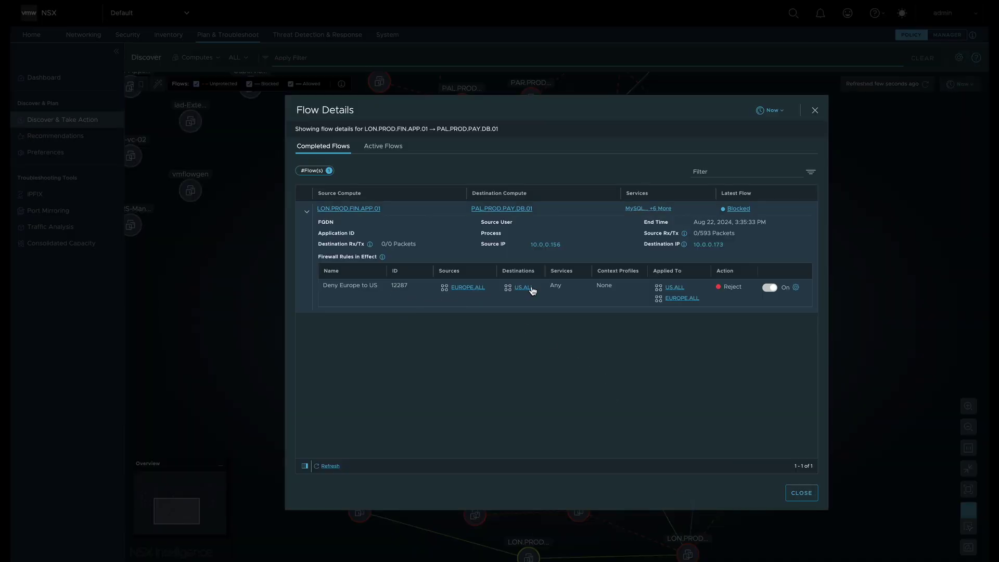
pyautogui.click(800, 493)
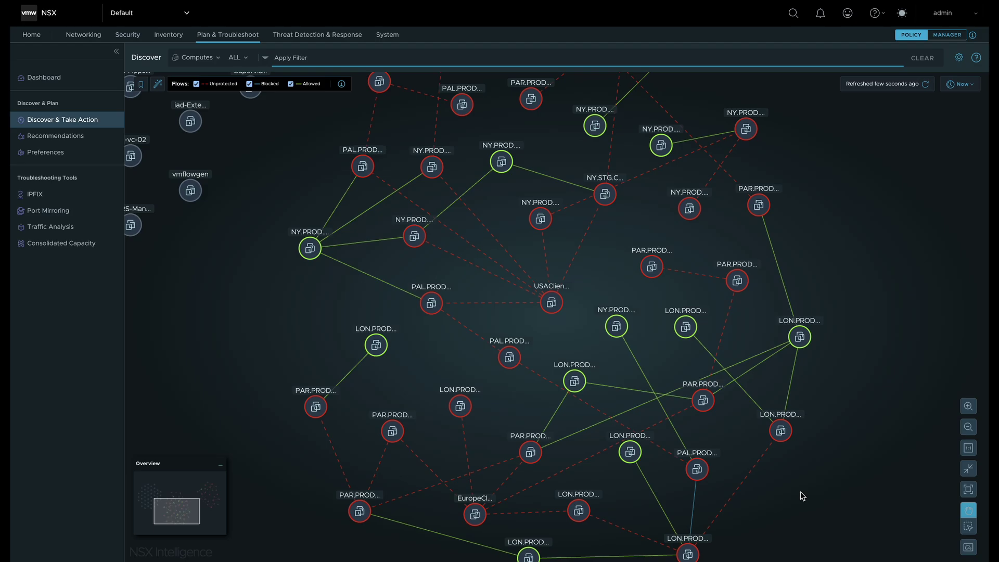
pyautogui.click(735, 494)
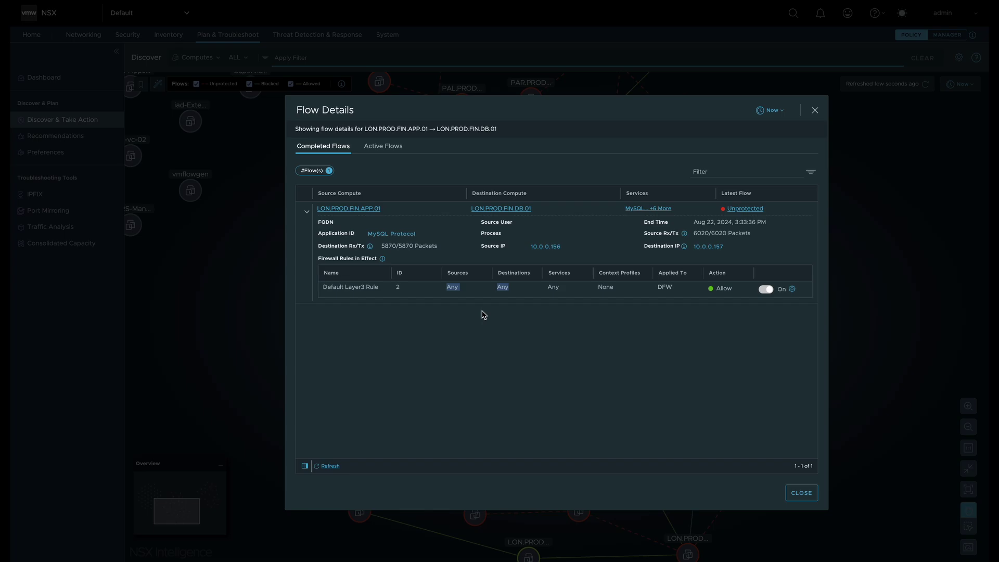
# Look at the USAClients → NY.STG.CRM.WEB.01 flow details.
pyautogui.click(801, 495)
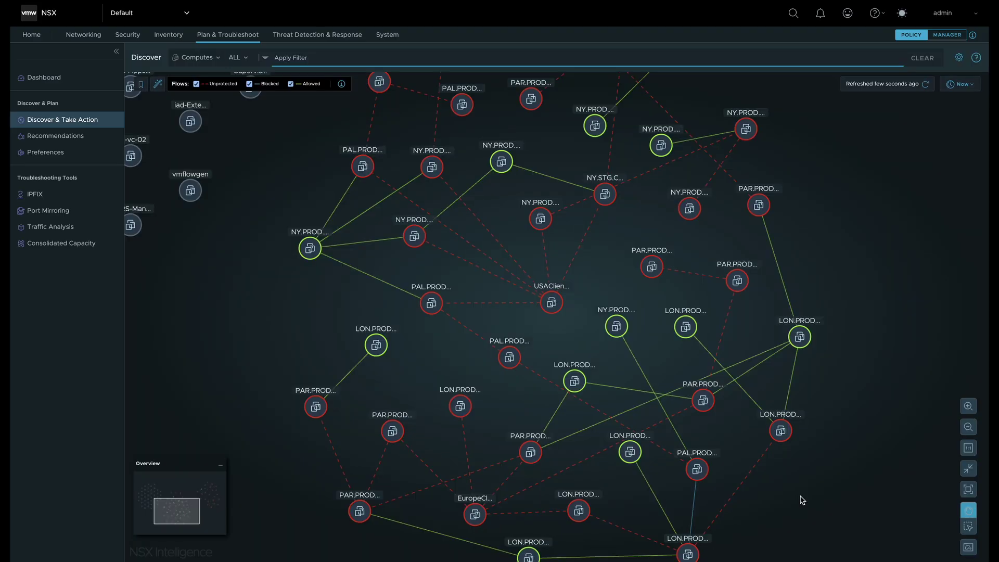
pyautogui.click(575, 259)
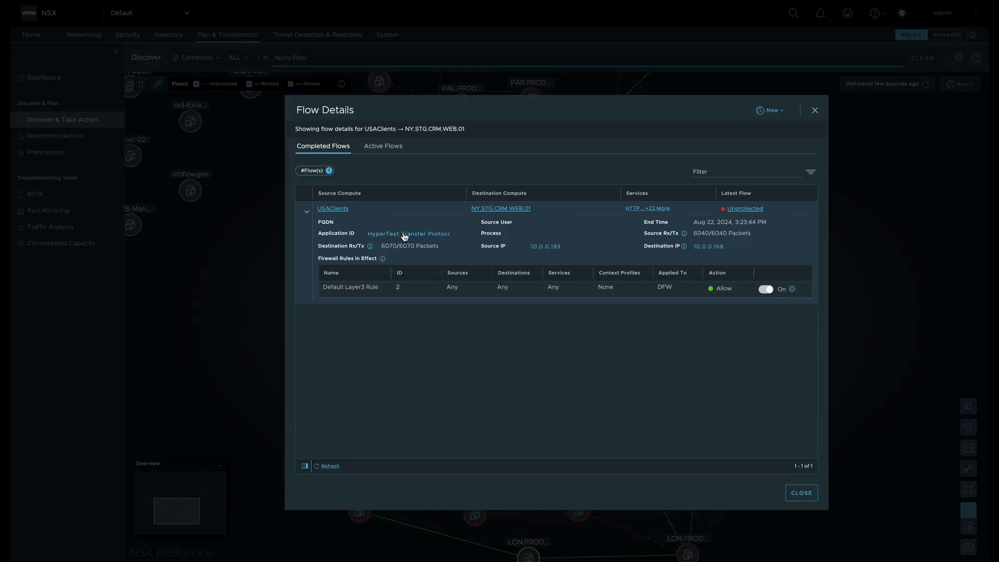
pyautogui.click(801, 493)
# Expand the NY.PROD.FIN.WEB.01 → NY.PROD.FIN.APP.01 flow to see its Default Layer3 Rule and TLS cipher suite.
pyautogui.click(649, 171)
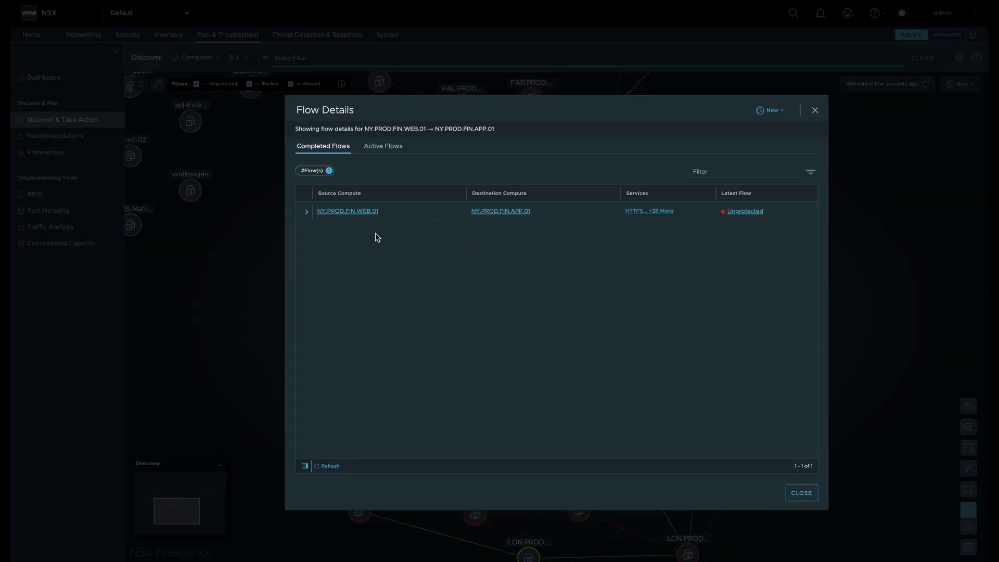
pyautogui.click(307, 211)
pyautogui.moveTo(411, 235)
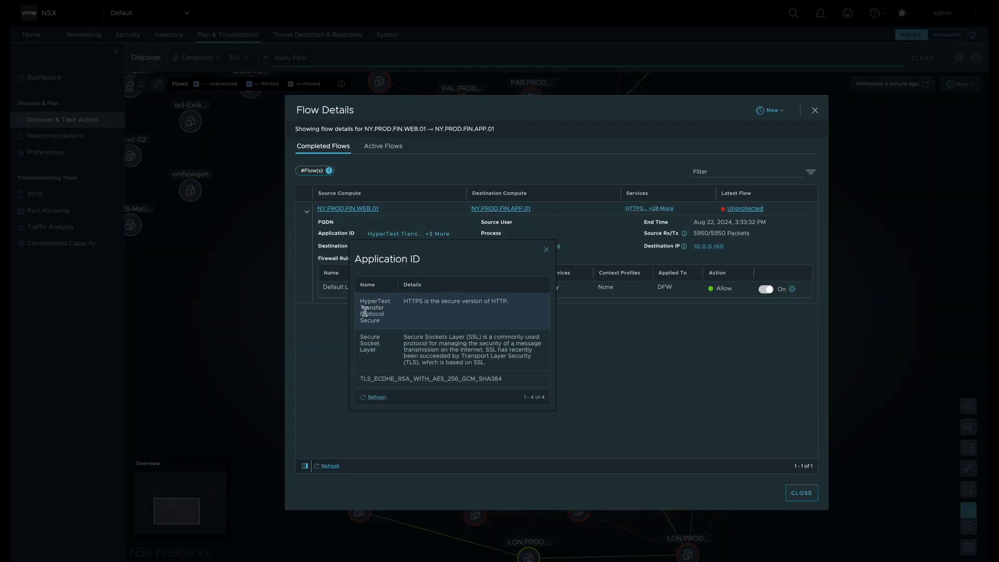
pyautogui.scroll(-3, 413, 364)
pyautogui.moveTo(364, 381); pyautogui.dragTo(473, 382)
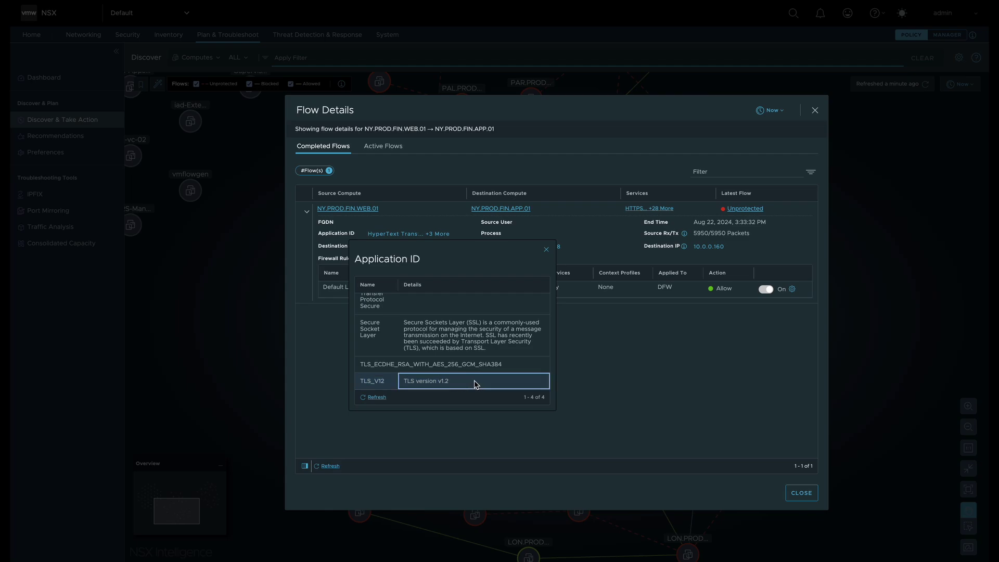
# Filter the map to all 10 LON.PROD computes.
pyautogui.click(801, 493)
pyautogui.click(233, 58)
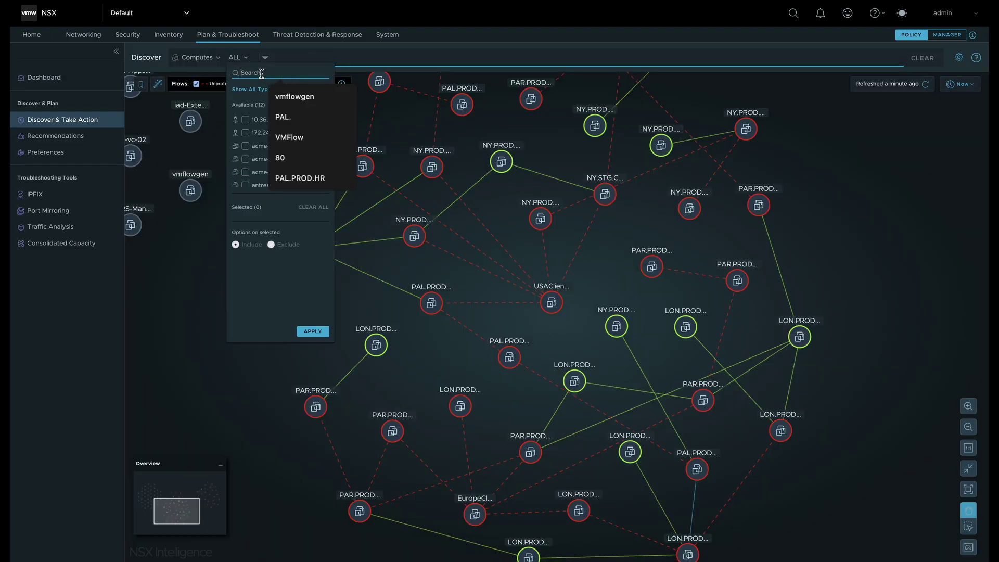
pyautogui.write('LON.PROD')
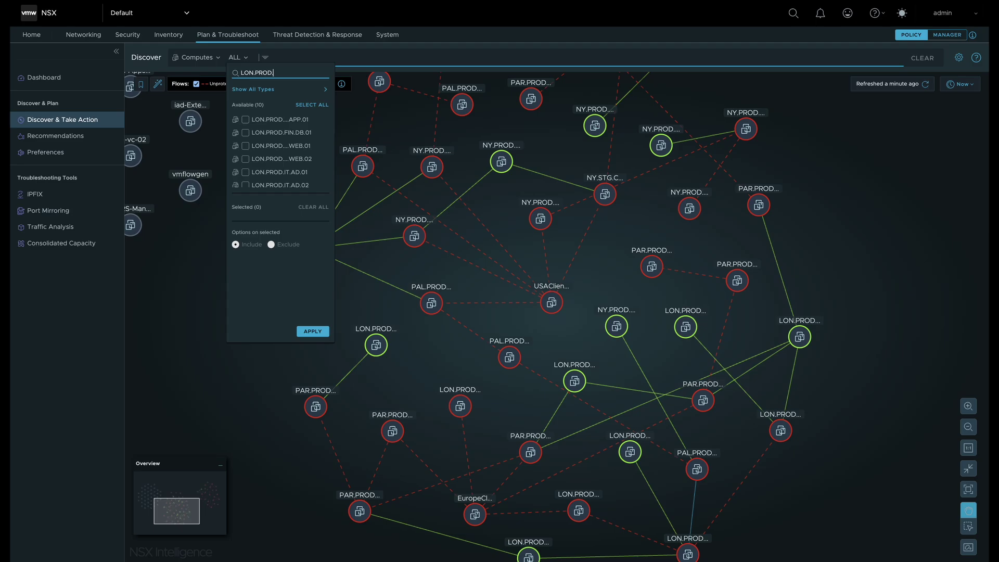
pyautogui.click(316, 107)
pyautogui.click(312, 332)
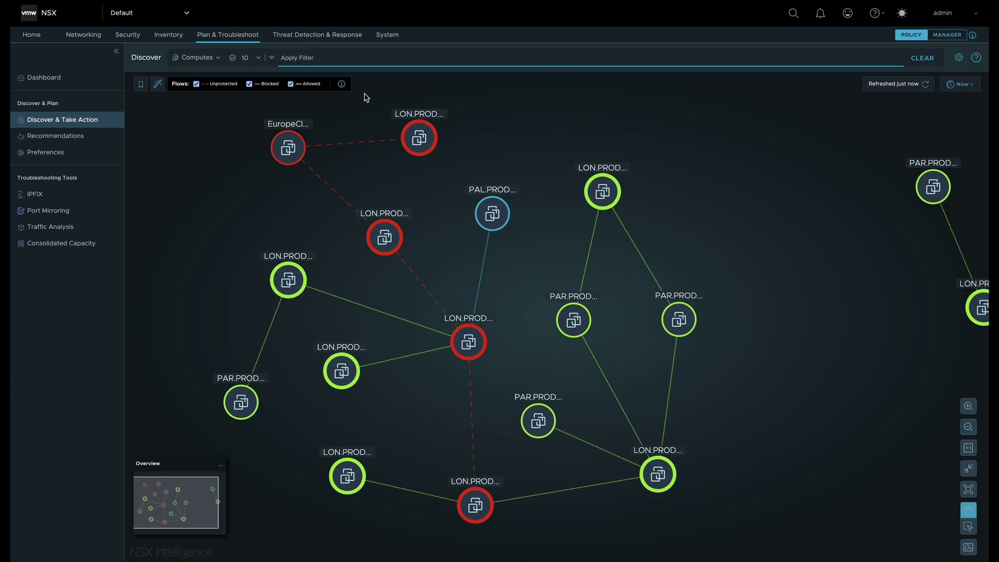
# Add an Application ID filter for HyperText Transfer Protocol (HTTP).
pyautogui.click(312, 59)
pyautogui.scroll(-8, 317, 107)
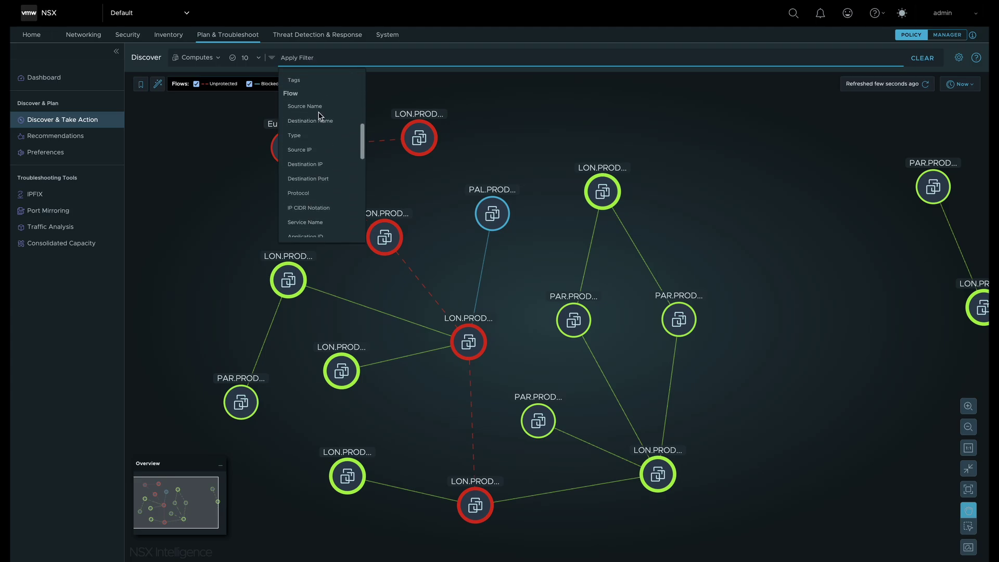
pyautogui.click(306, 225)
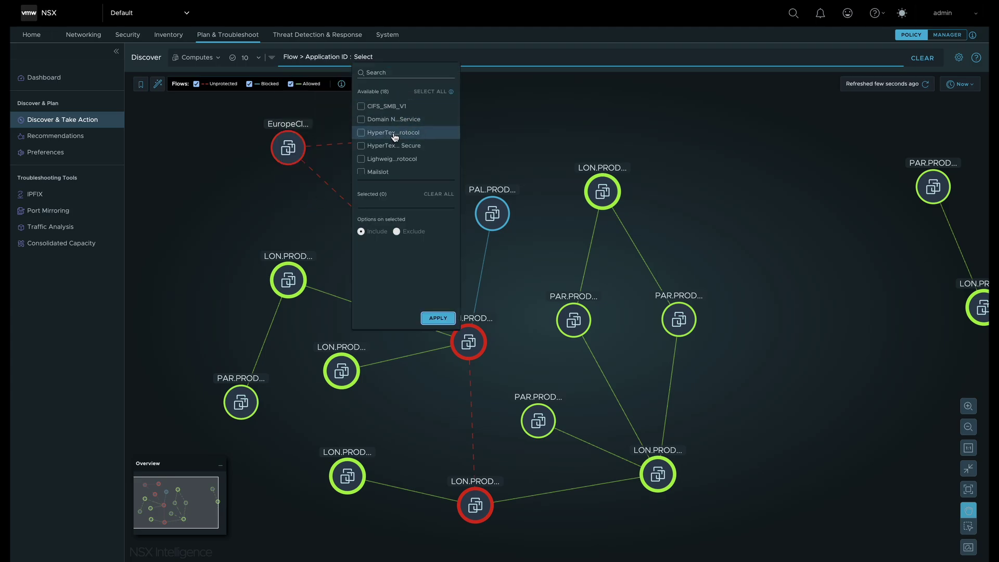
pyautogui.click(395, 136)
pyautogui.click(437, 318)
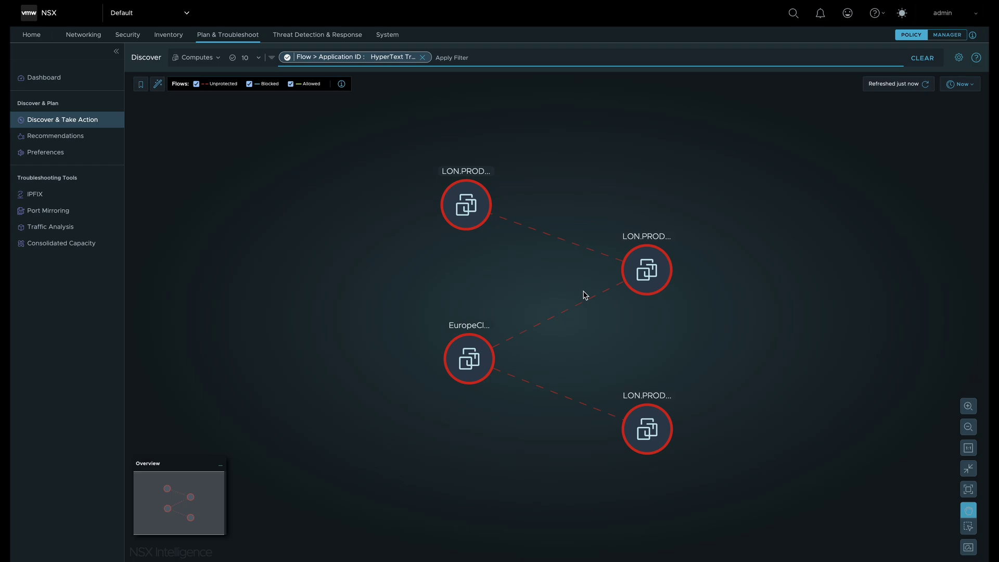
# Add a Destination Port filter excluding port 80.
pyautogui.click(466, 59)
pyautogui.scroll(-8, 474, 169)
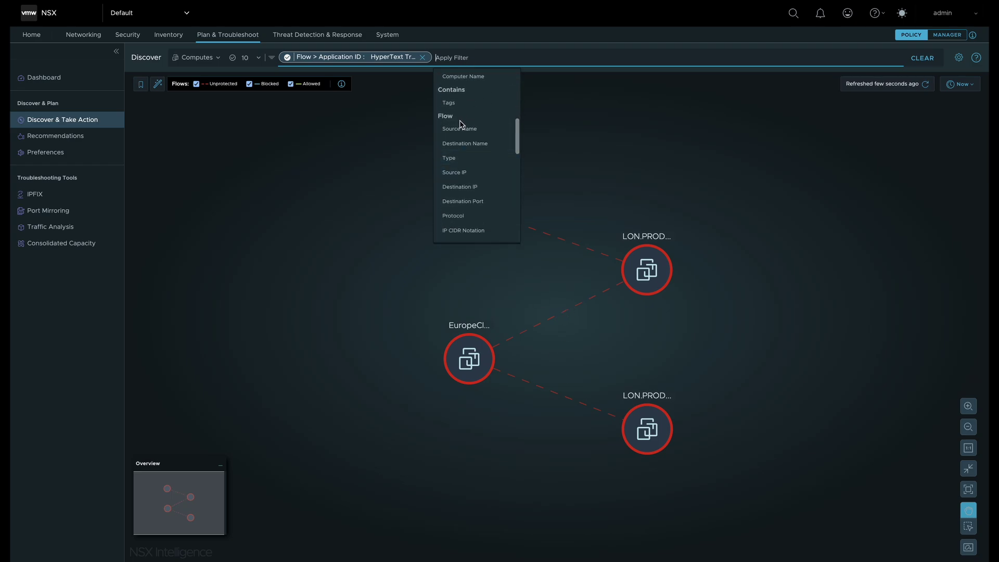
pyautogui.click(472, 208)
pyautogui.write('80')
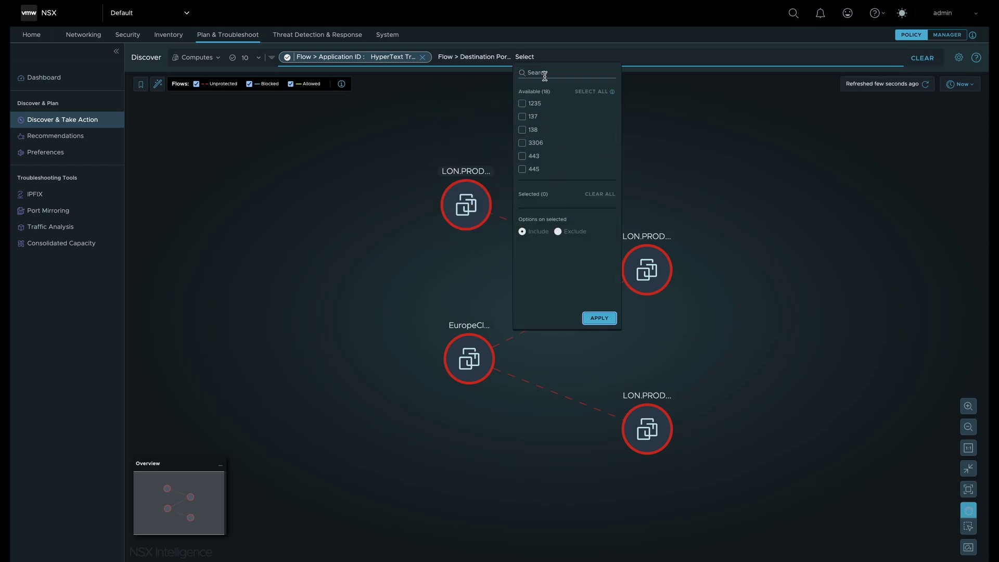
pyautogui.click(522, 103)
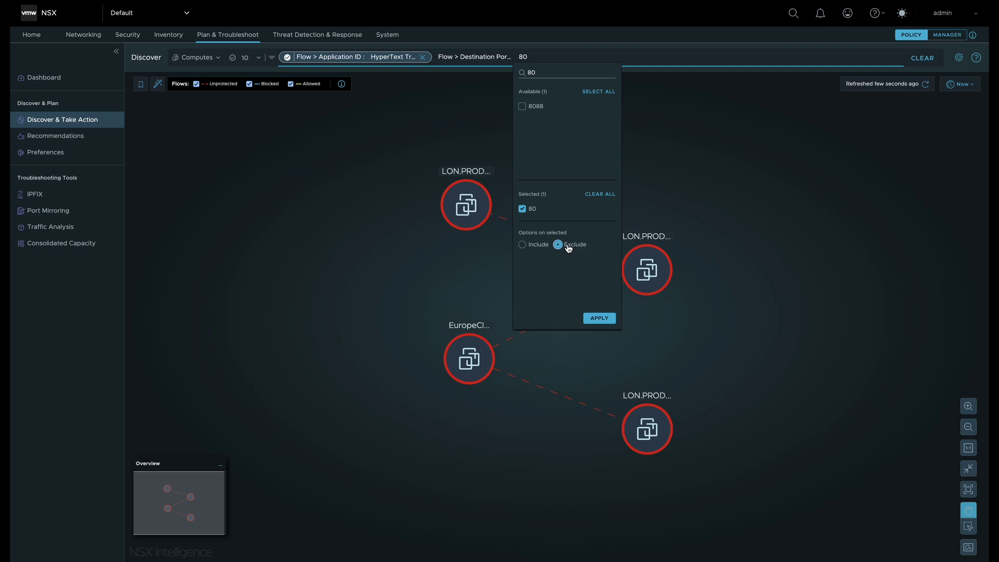
pyautogui.click(600, 319)
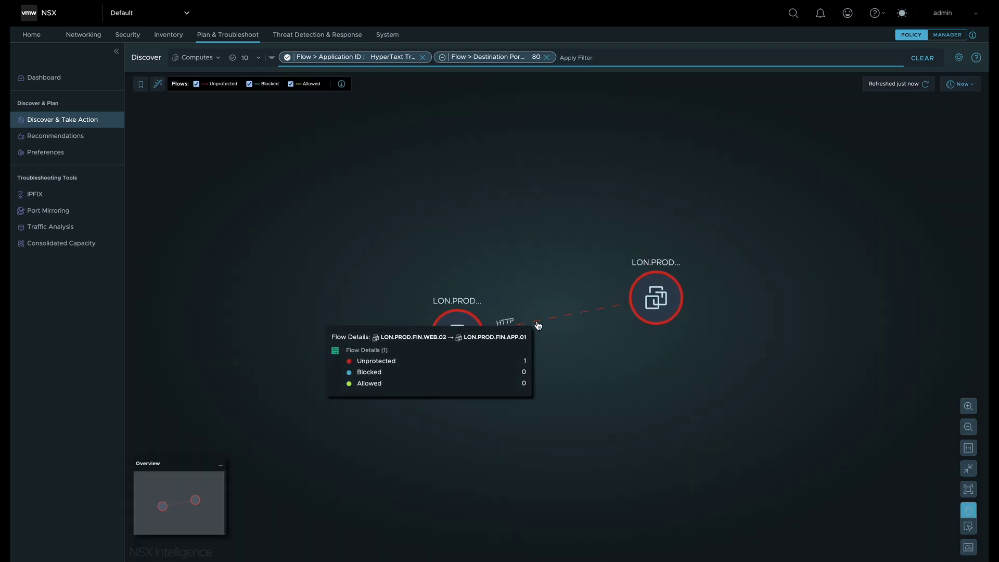
# Review the LON.PROD.FIN.WEB.02 → LON.PROD.FIN.APP.01 flow's rules in effect and services.
pyautogui.click(504, 322)
pyautogui.click(306, 215)
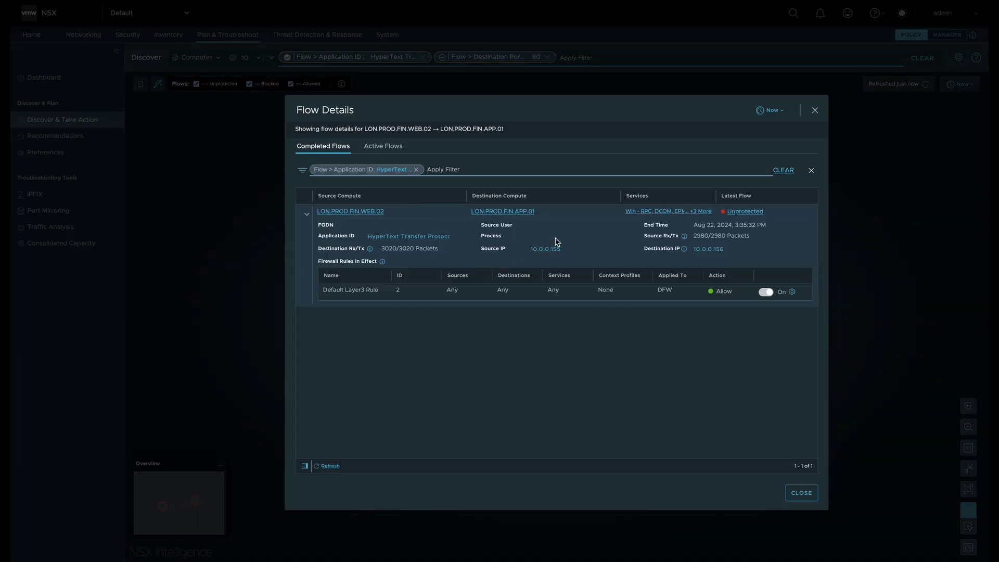
pyautogui.click(664, 216)
pyautogui.click(616, 364)
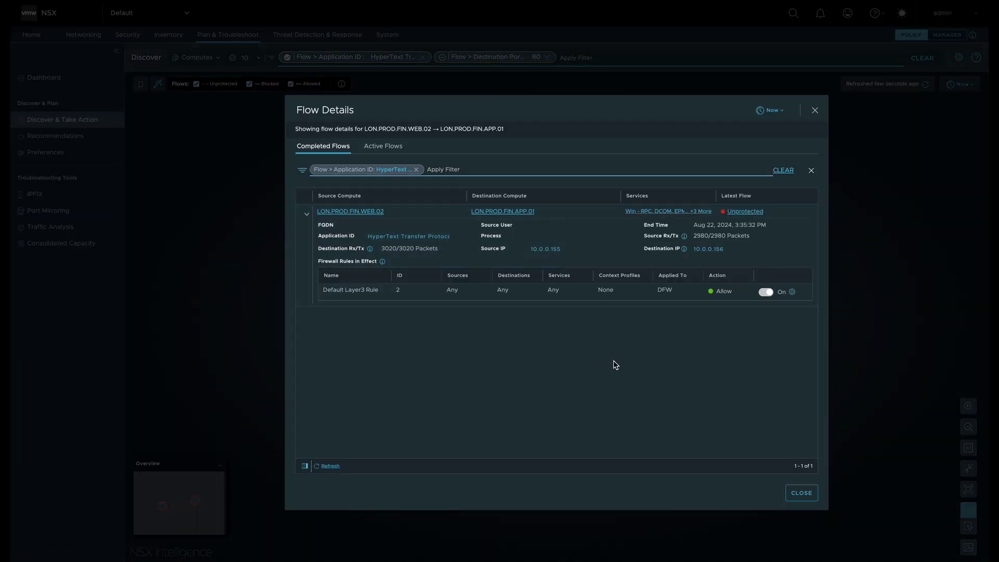
pyautogui.click(814, 111)
# Over the last 2 weeks, review LON.PROD.FIN.APP.01's suspicious traffic events, including HTTP on port 8088.
pyautogui.click(969, 85)
pyautogui.click(948, 171)
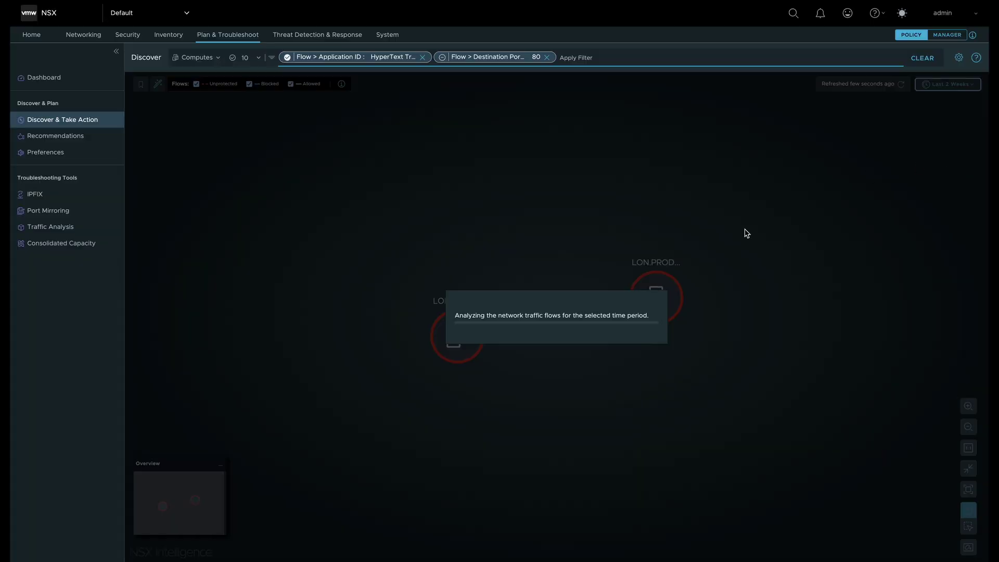
pyautogui.click(656, 271)
pyautogui.click(699, 348)
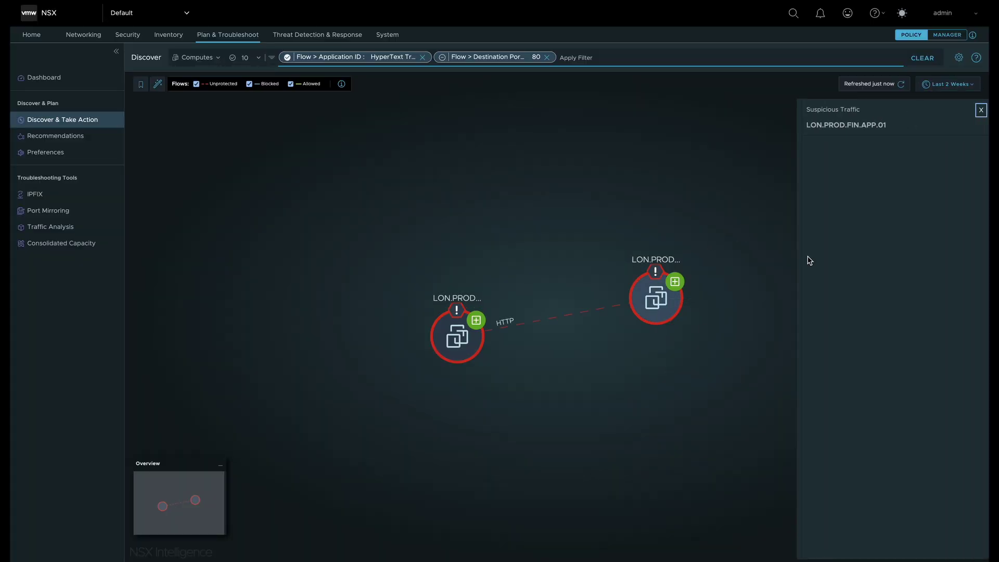
pyautogui.click(813, 194)
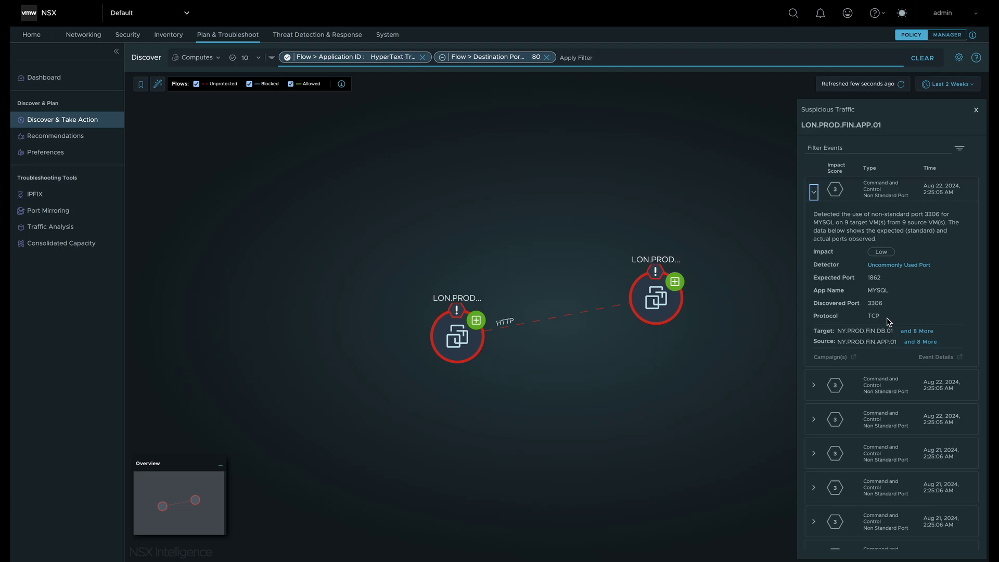
pyautogui.scroll(-2, 887, 312)
pyautogui.click(814, 296)
pyautogui.scroll(-2, 874, 260)
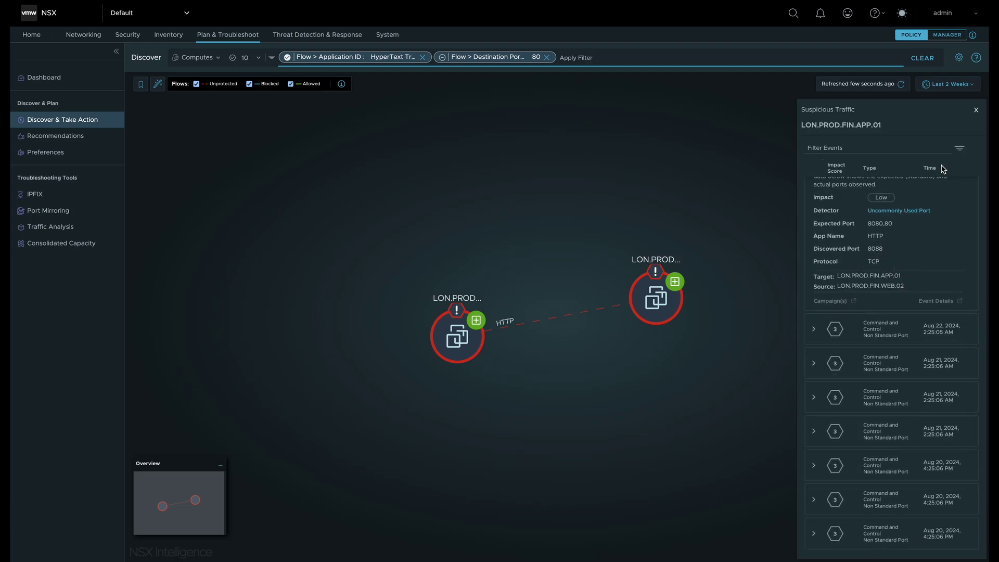
# Close the suspicious traffic list and set the time range back to Now.
pyautogui.click(976, 112)
pyautogui.click(949, 84)
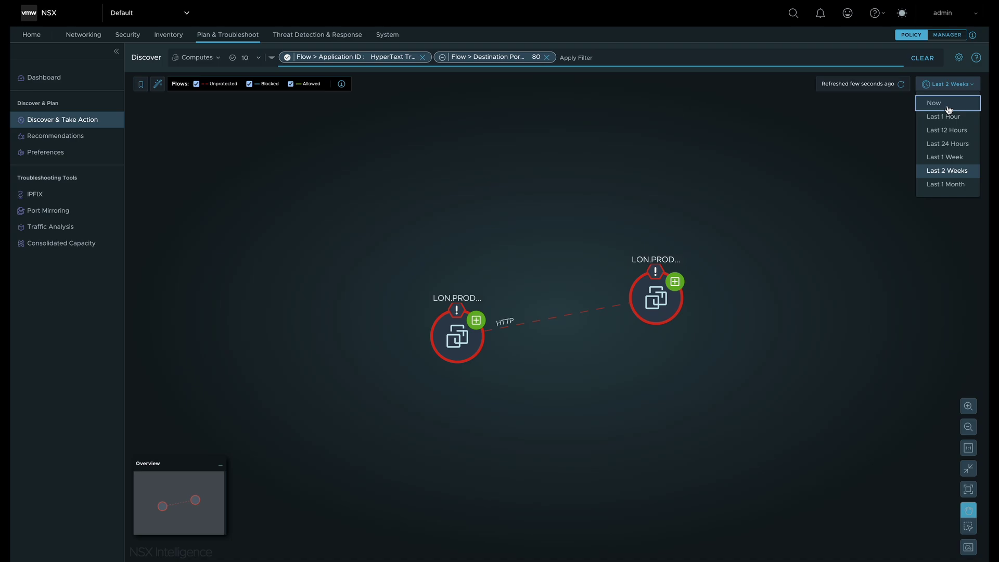
pyautogui.click(943, 102)
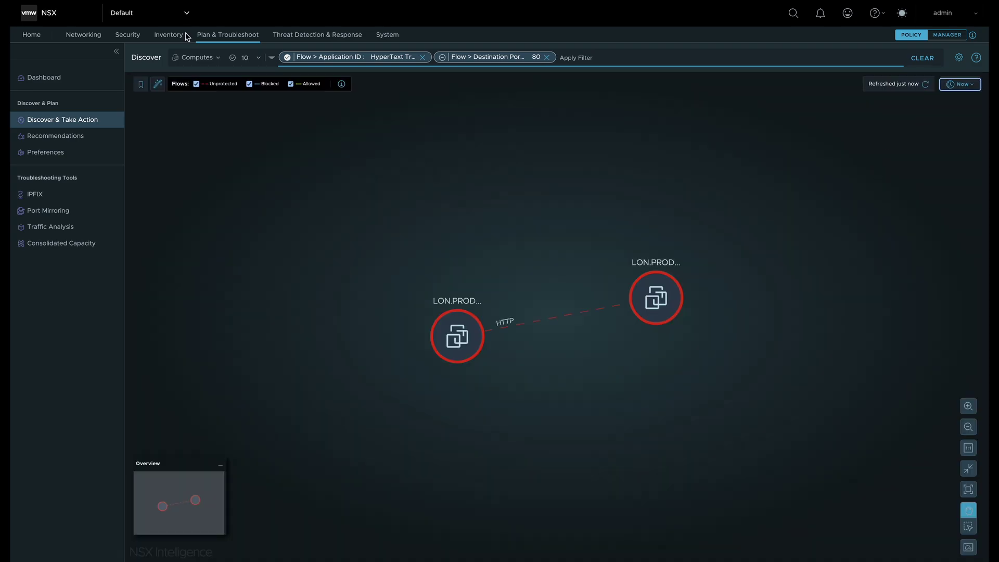
# Clear all map filters and show ALL computes.
pyautogui.click(425, 57)
pyautogui.click(239, 57)
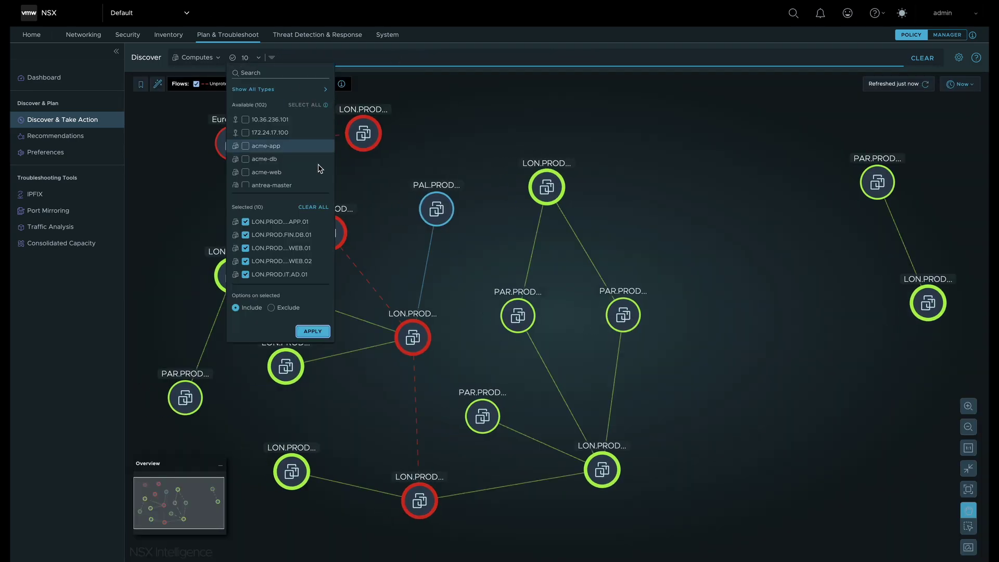
pyautogui.click(314, 331)
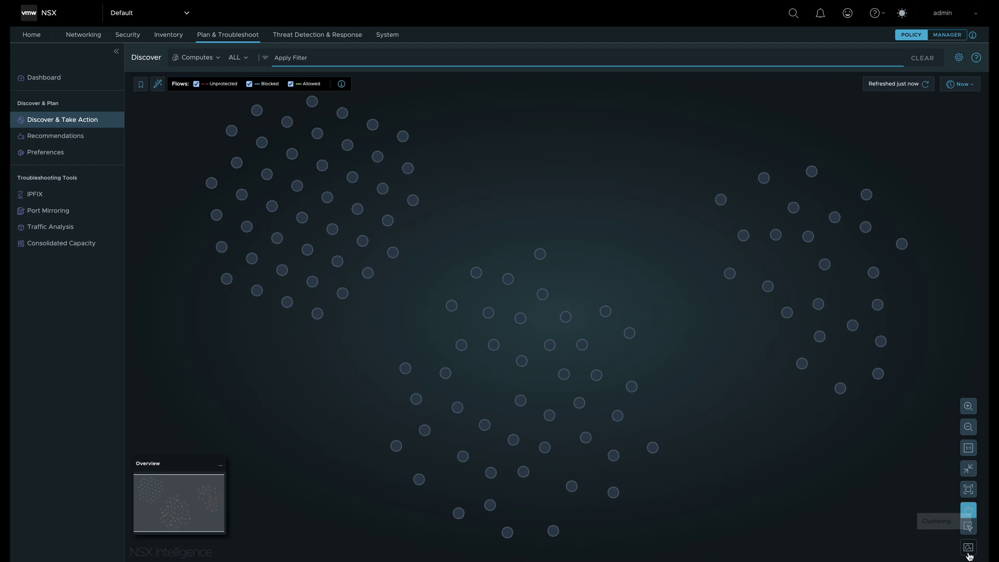
# Cluster the computes by flows, then by labels.
pyautogui.click(968, 547)
pyautogui.click(884, 459)
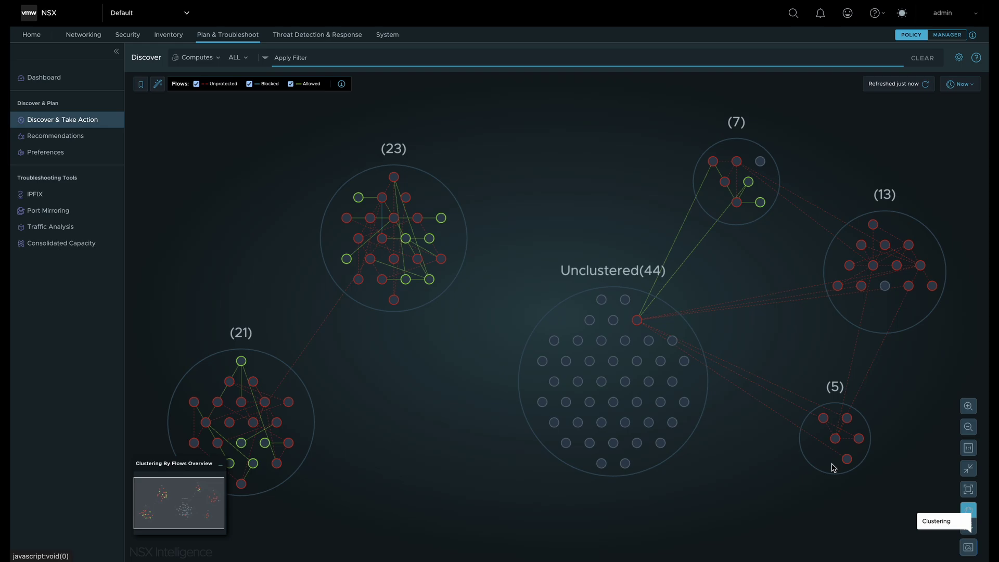
pyautogui.click(968, 546)
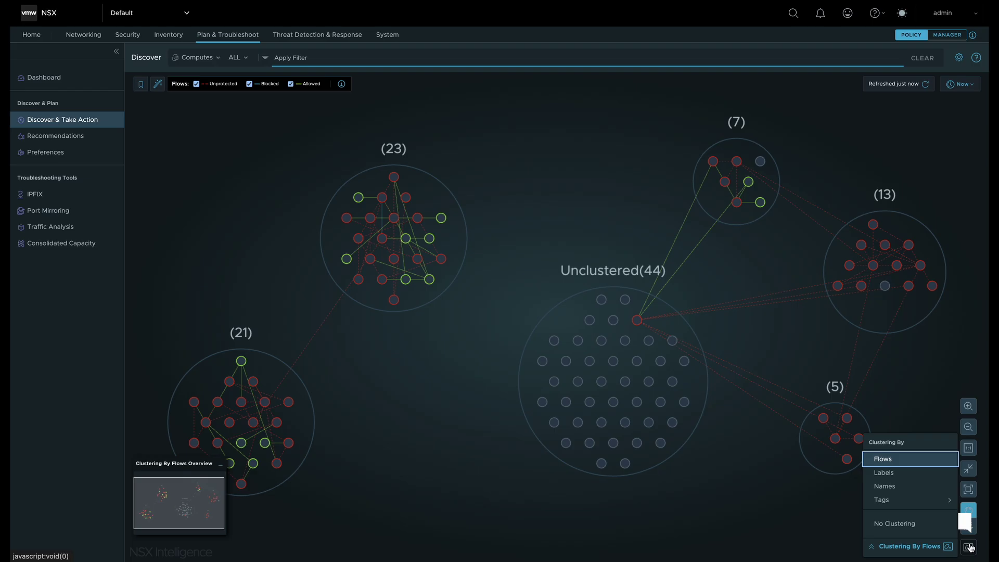
pyautogui.click(890, 473)
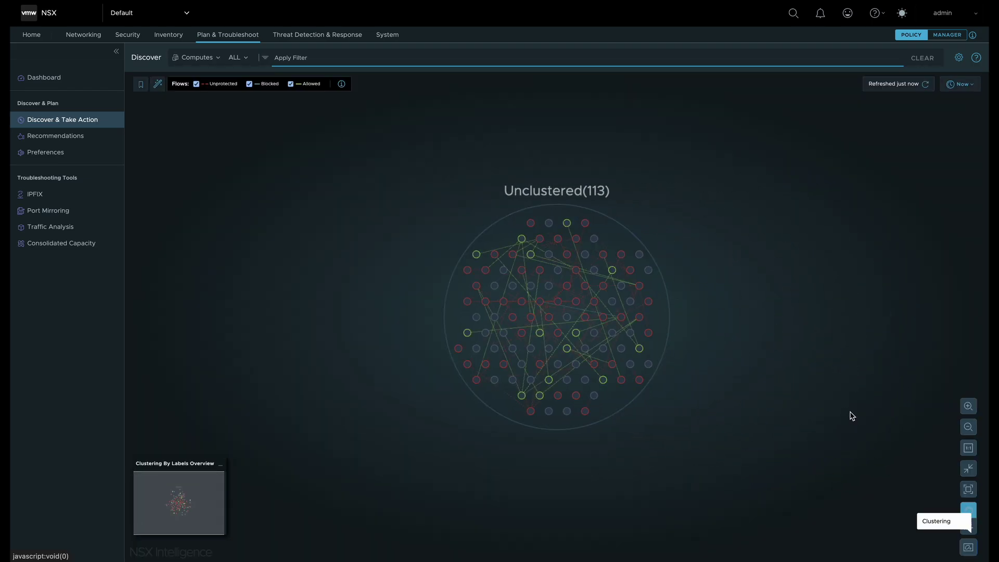
# Create a new label named 'explore'.
pyautogui.click(141, 84)
pyautogui.click(200, 336)
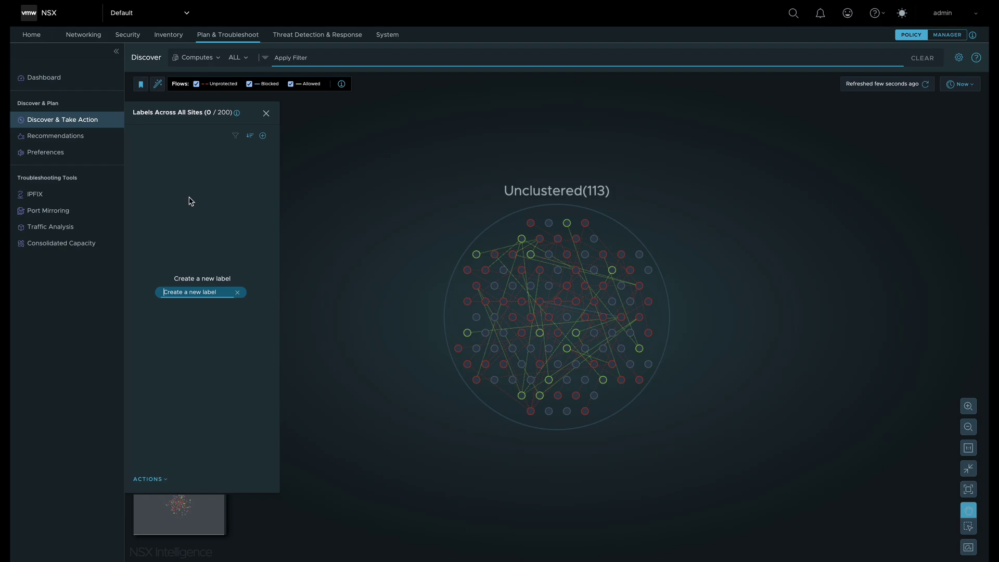
pyautogui.write('explore')
pyautogui.press('Return')
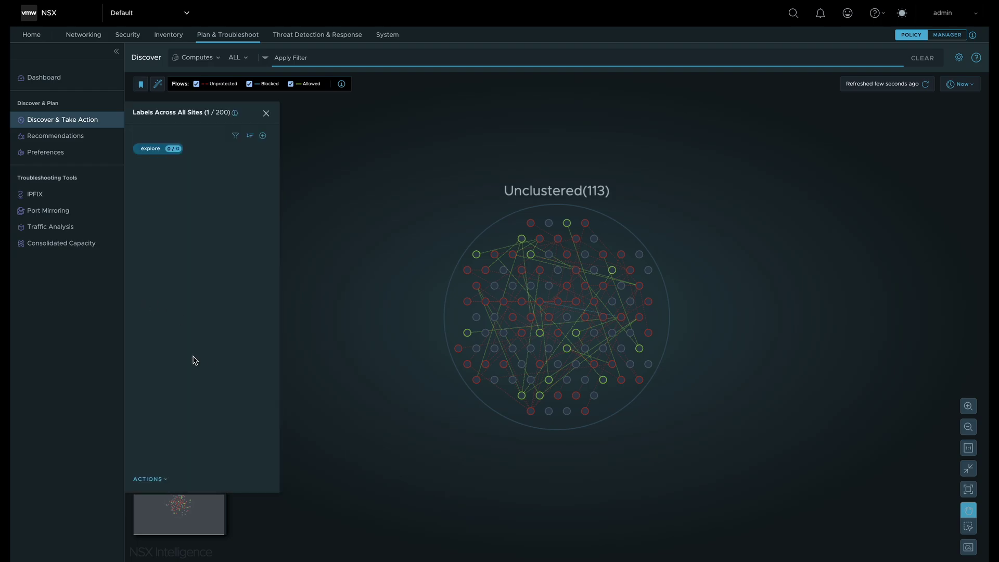
pyautogui.click(266, 114)
# Select three nodes on the graph's right side and assign them the explore label.
pyautogui.click(969, 406)
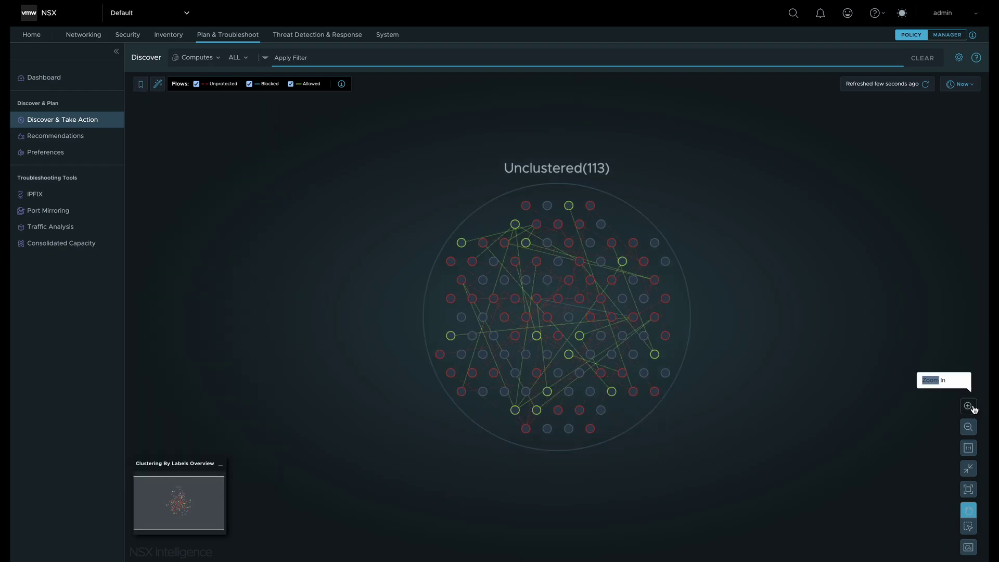
pyautogui.click(968, 526)
pyautogui.moveTo(828, 221); pyautogui.dragTo(755, 330)
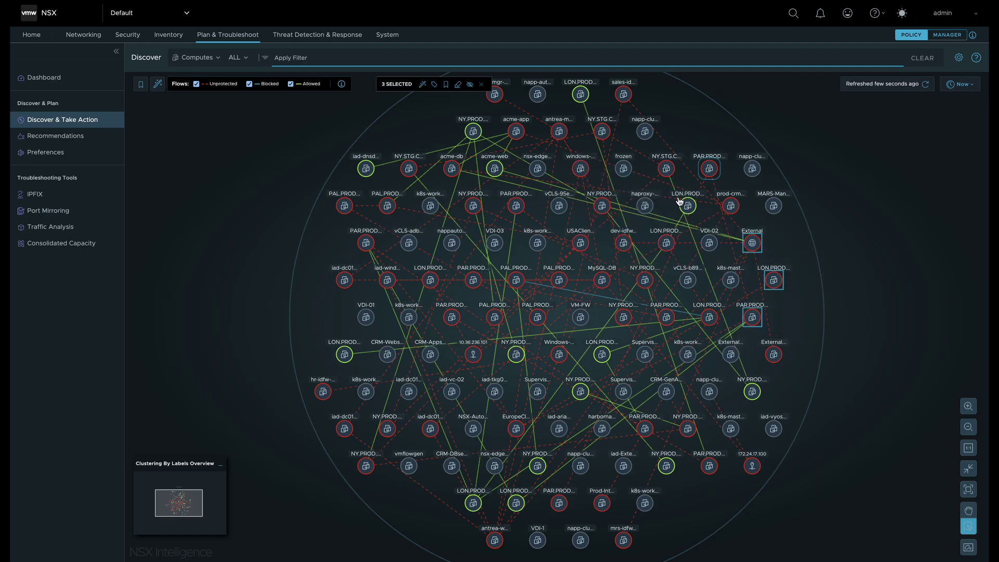
pyautogui.click(446, 85)
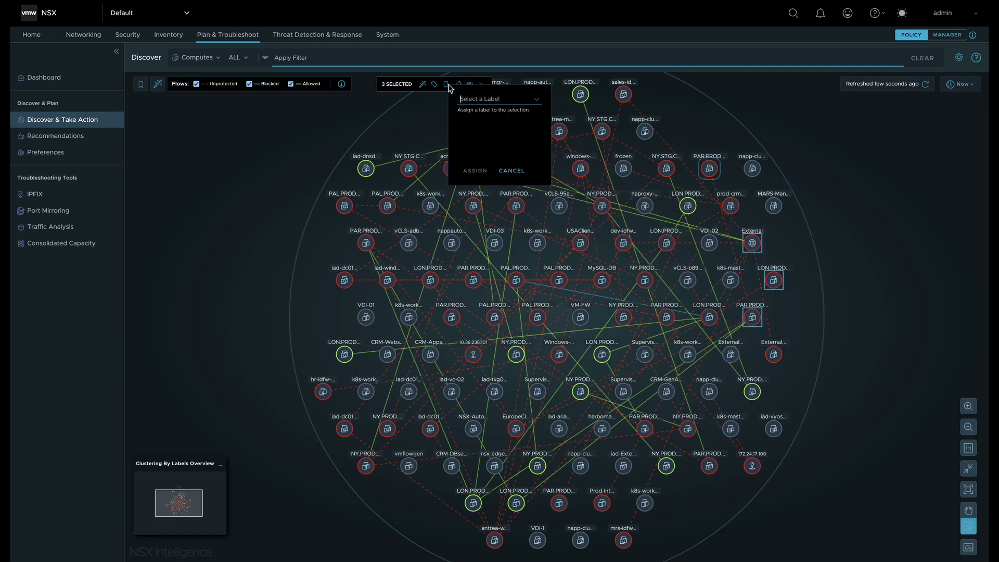
pyautogui.click(531, 100)
pyautogui.click(494, 113)
pyautogui.click(475, 170)
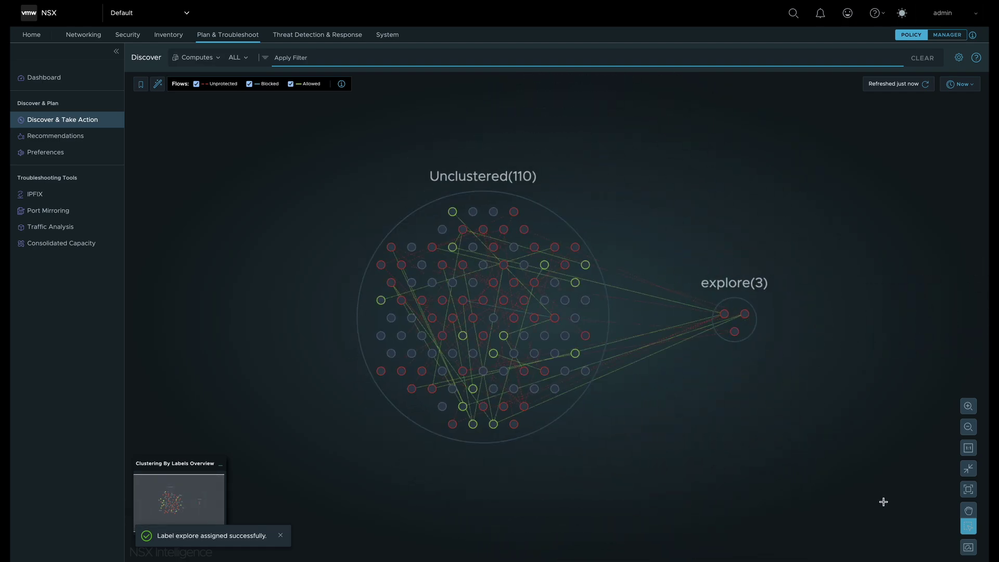
# Cluster the discovery map by compute names, zoom into the large (84) cluster and pan across the map.
pyautogui.click(968, 526)
pyautogui.click(891, 492)
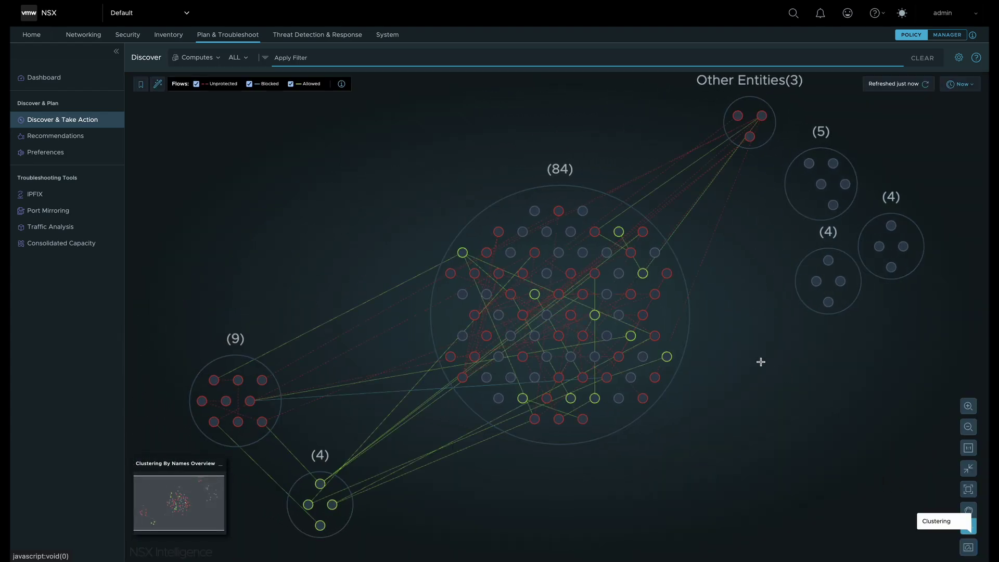
pyautogui.click(968, 406)
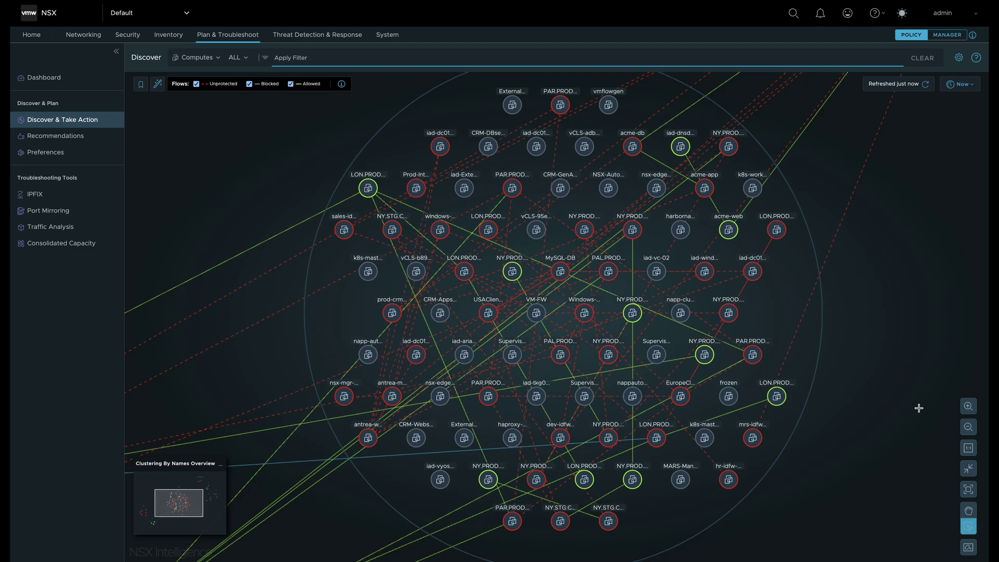
pyautogui.click(968, 509)
pyautogui.moveTo(886, 386); pyautogui.dragTo(847, 412)
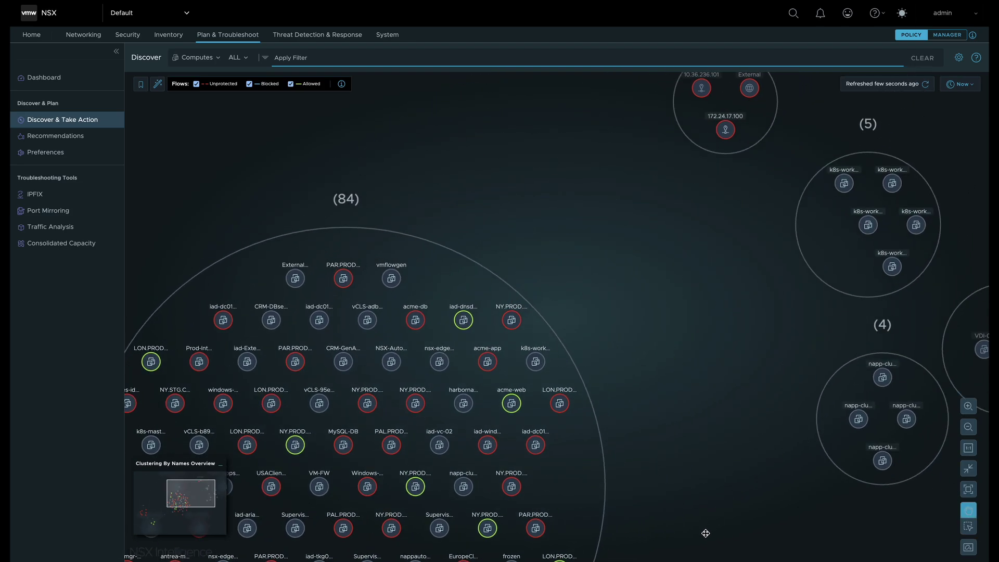
pyautogui.moveTo(706, 533); pyautogui.dragTo(704, 533)
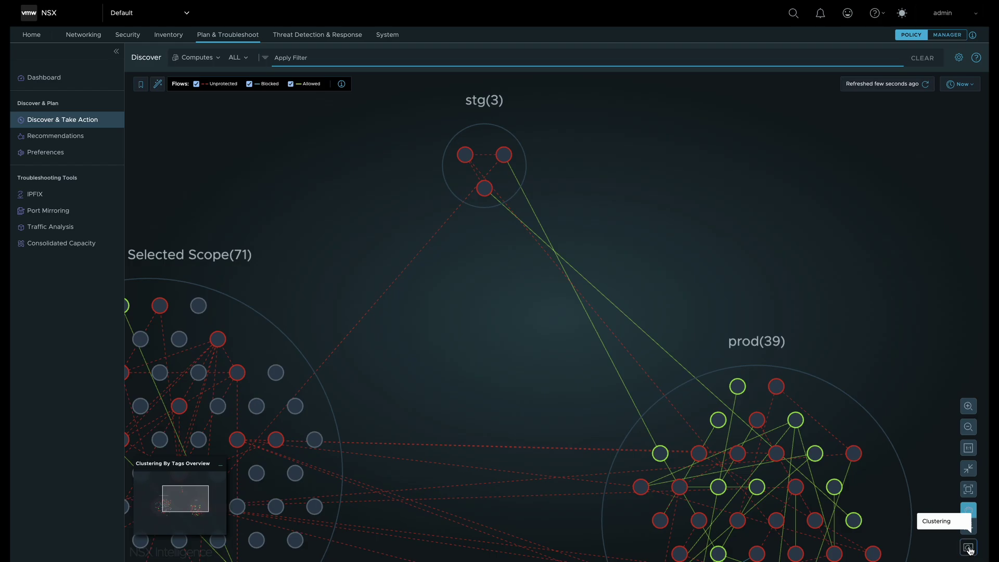
# Cluster the computes by the region tag into us(22) and europe(20) groups.
pyautogui.click(969, 510)
pyautogui.click(891, 501)
pyautogui.scroll(-2, 810, 520)
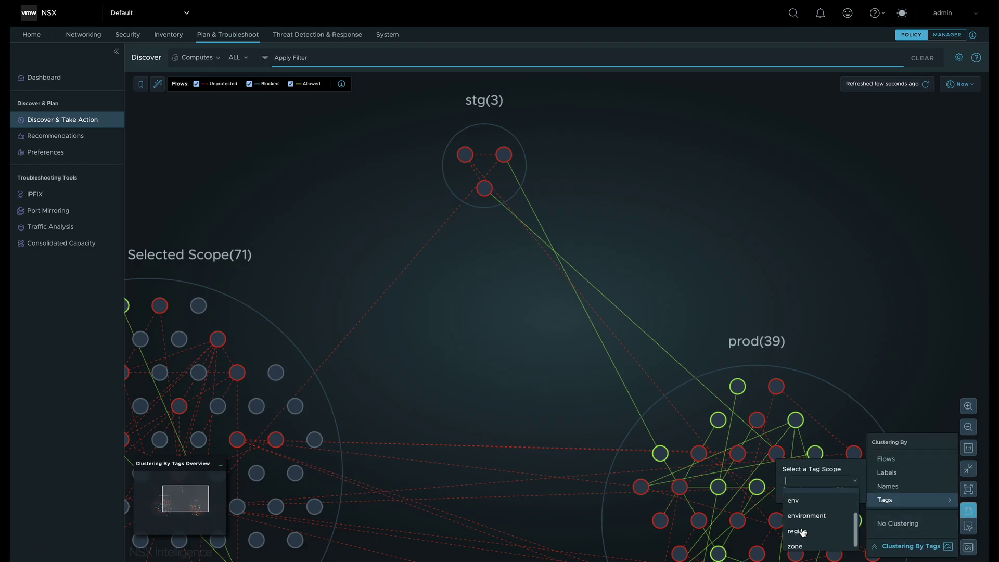
pyautogui.click(799, 525)
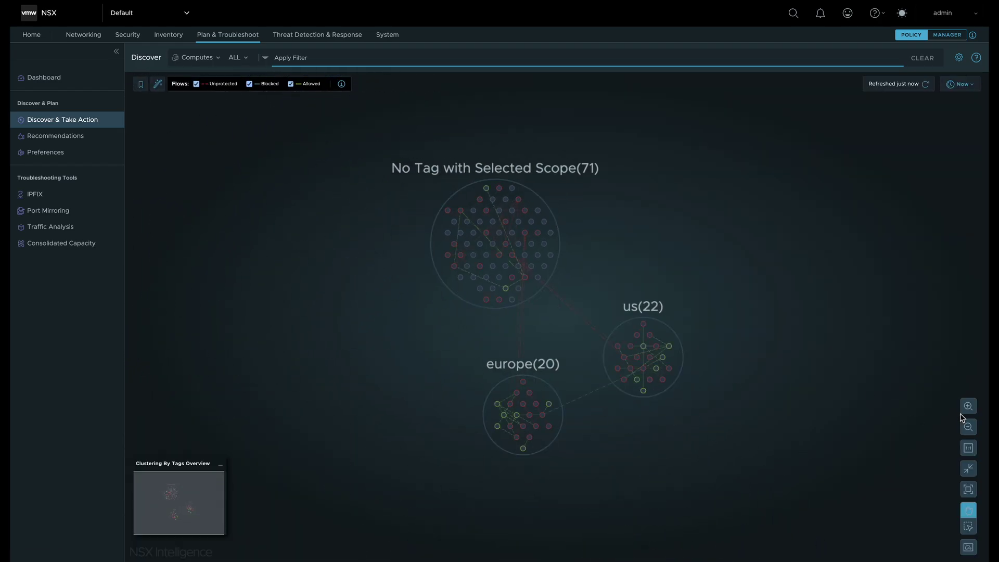
# Zoom in and check which firewall rule handles the europe-to-us flow.
pyautogui.click(968, 406)
pyautogui.click(639, 466)
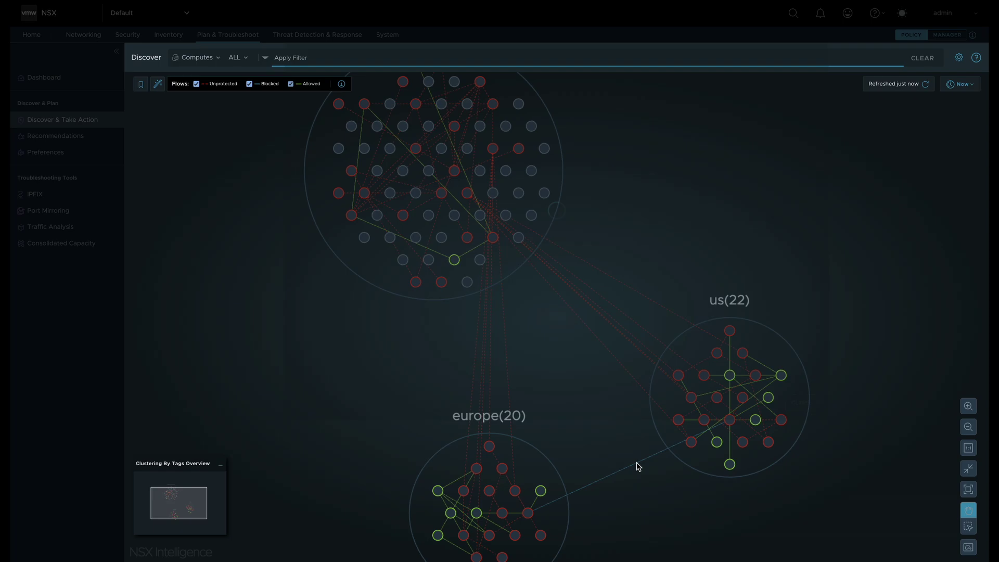
pyautogui.click(306, 211)
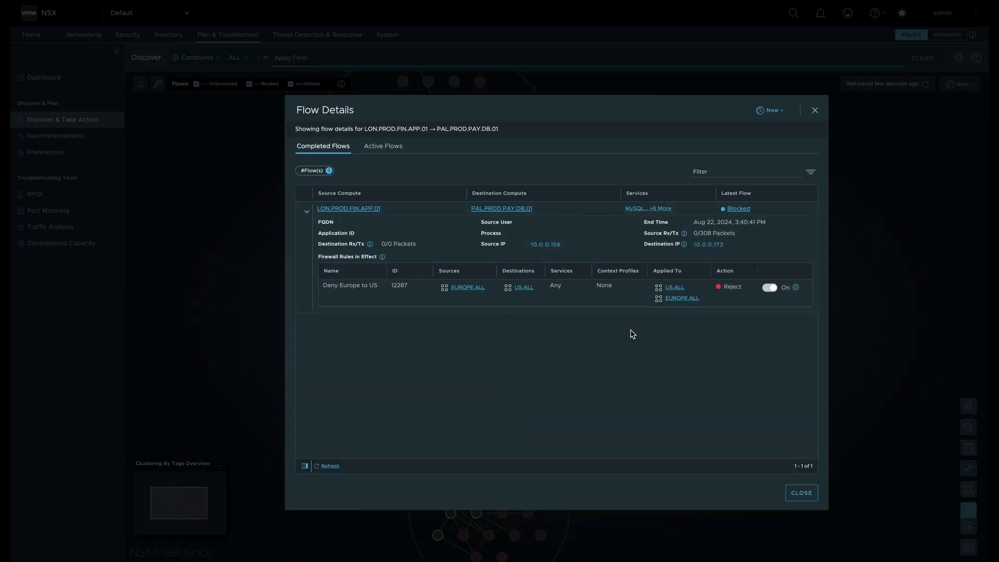
pyautogui.click(802, 493)
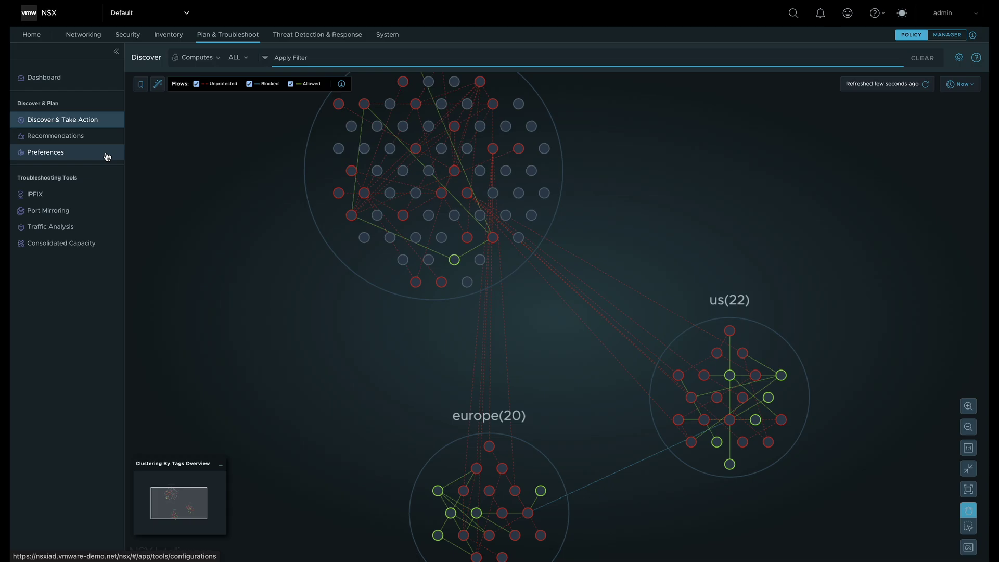
# Filter the map to the three PAL.PROD.HR computes and set clustering to No Clustering.
pyautogui.click(263, 61)
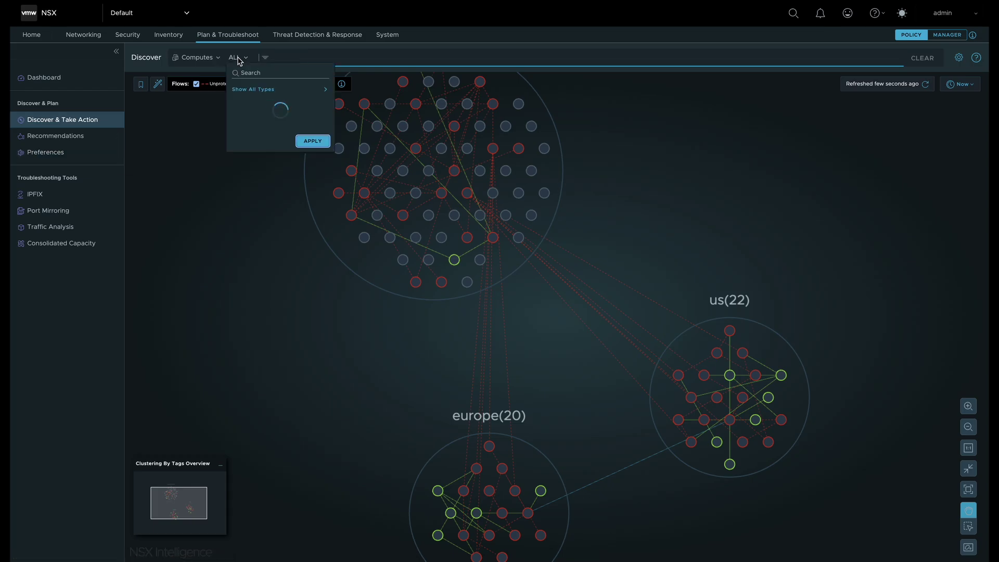
pyautogui.click(283, 71)
pyautogui.write('PAL.PROD.H')
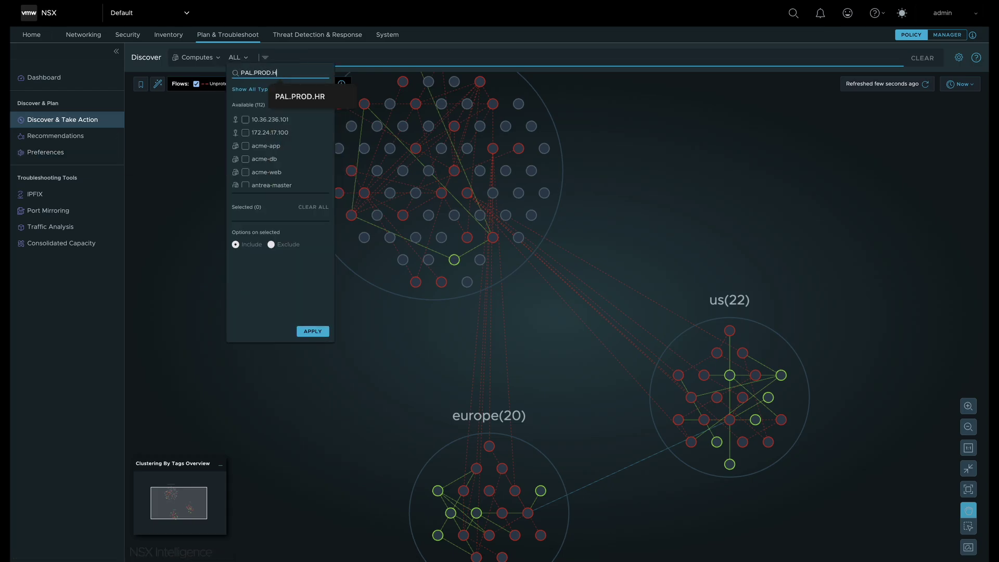
pyautogui.write('R')
pyautogui.click(315, 106)
pyautogui.click(307, 332)
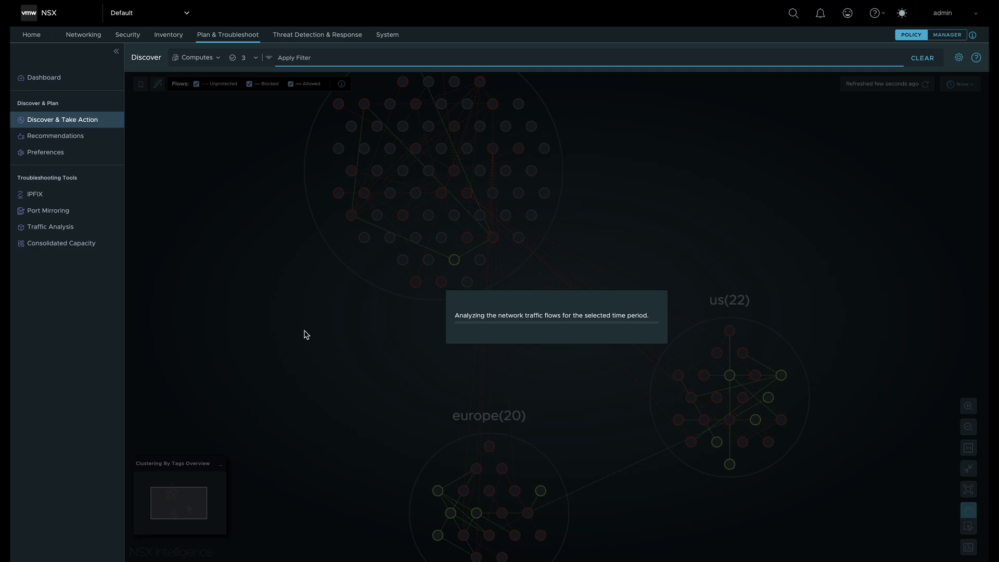
pyautogui.click(911, 546)
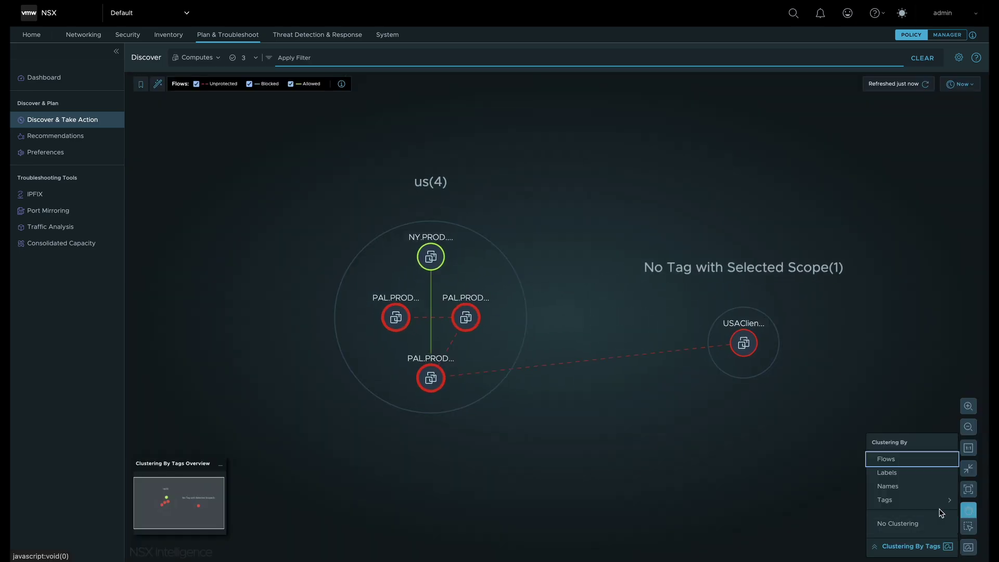
pyautogui.click(892, 523)
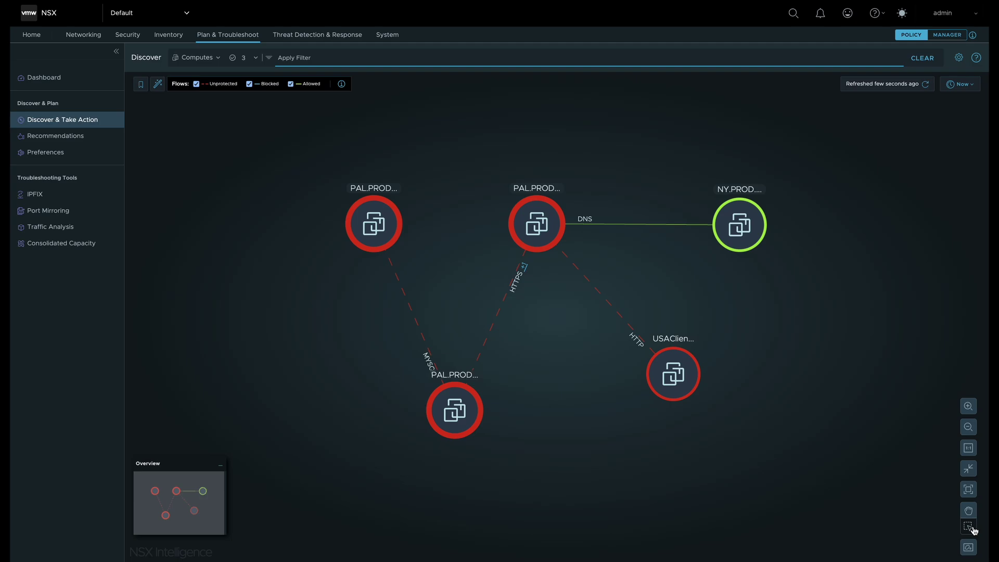
# Select the three PAL.PROD nodes and start a PAL.PROD.HR recommendation covering the last 12 hours.
pyautogui.click(968, 527)
pyautogui.moveTo(263, 135); pyautogui.dragTo(586, 489)
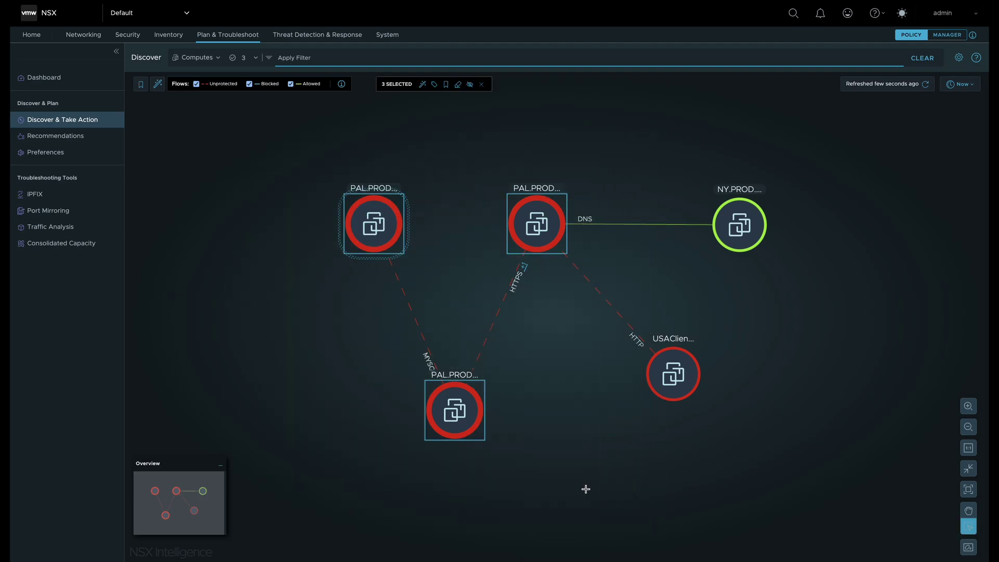
pyautogui.click(423, 84)
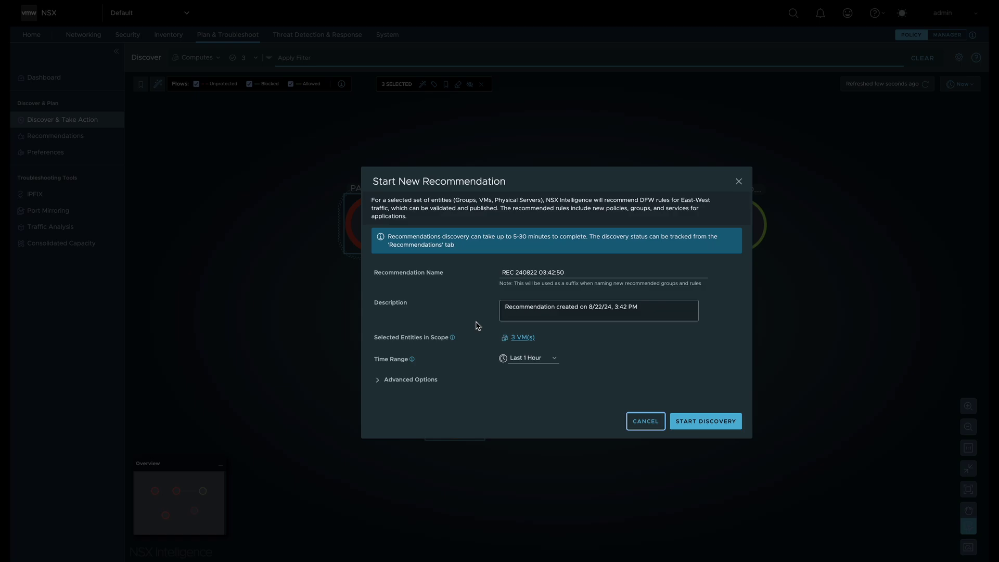
pyautogui.moveTo(566, 273); pyautogui.dragTo(521, 272)
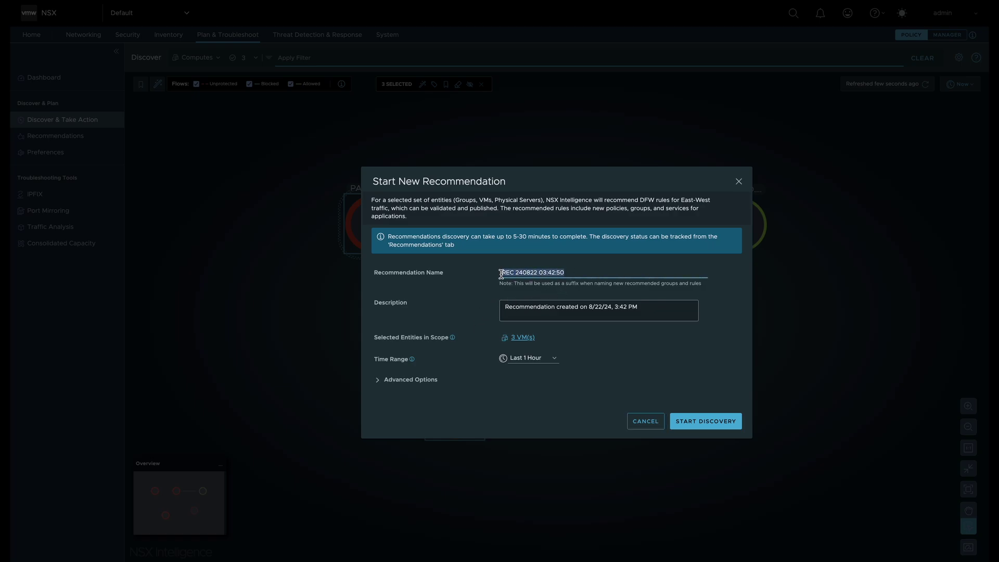
pyautogui.write('PAL.PROD.HR')
pyautogui.click(526, 358)
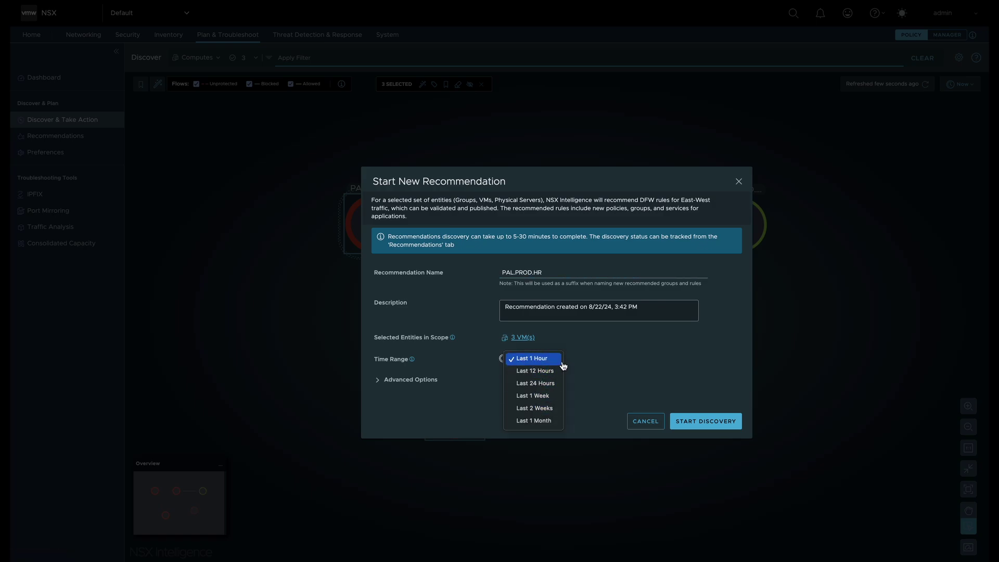
pyautogui.click(590, 382)
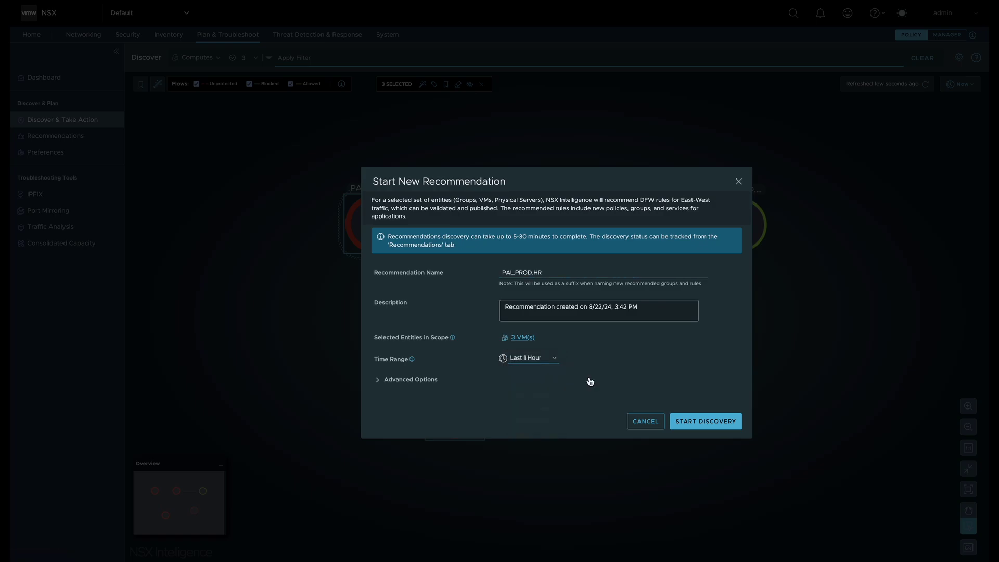
# In the advanced options, keep All Traffic and leave infrastructure workloads included.
pyautogui.click(377, 381)
pyautogui.scroll(-5, 442, 291)
pyautogui.scroll(5, 520, 296)
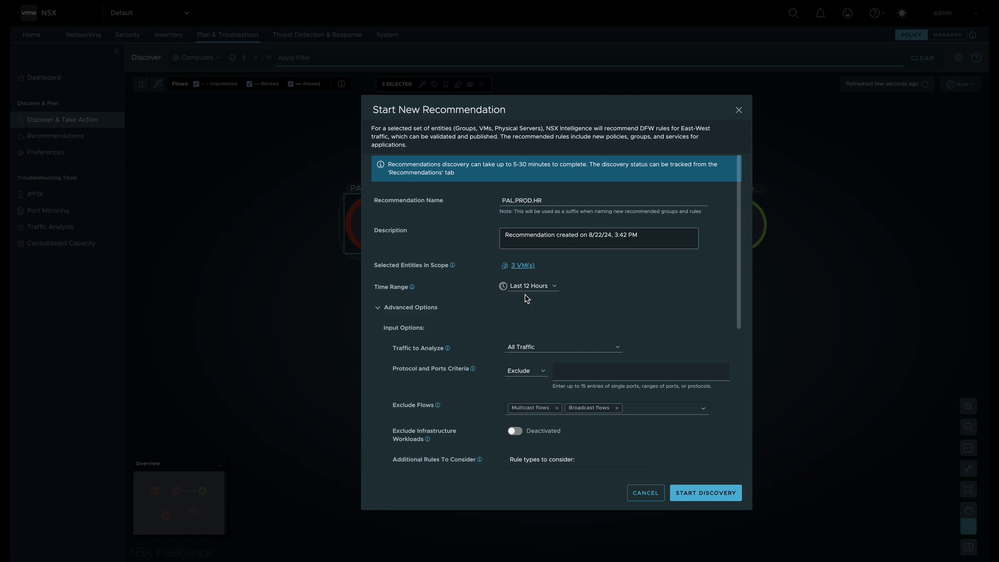
pyautogui.click(521, 346)
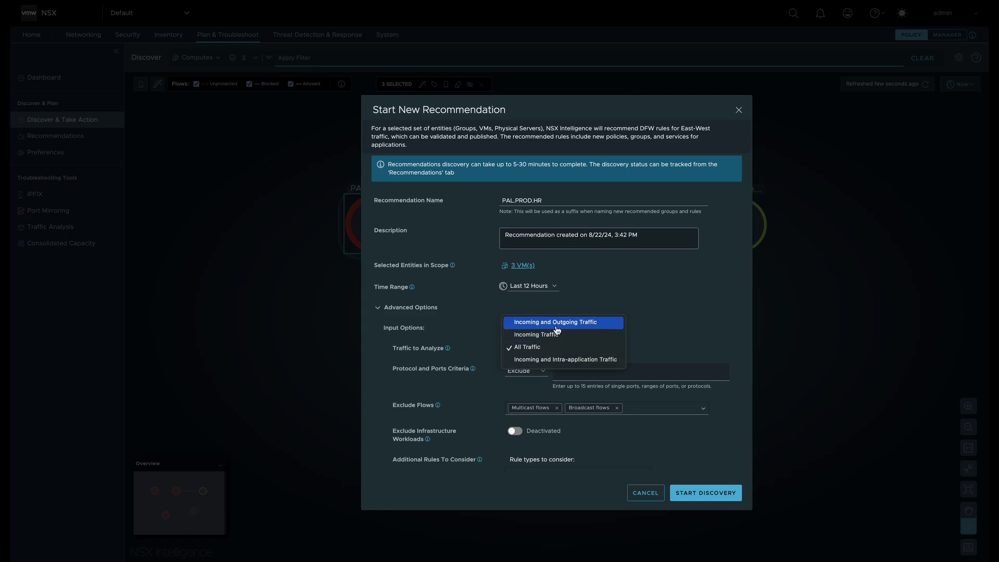
pyautogui.click(639, 347)
pyautogui.scroll(-2, 639, 347)
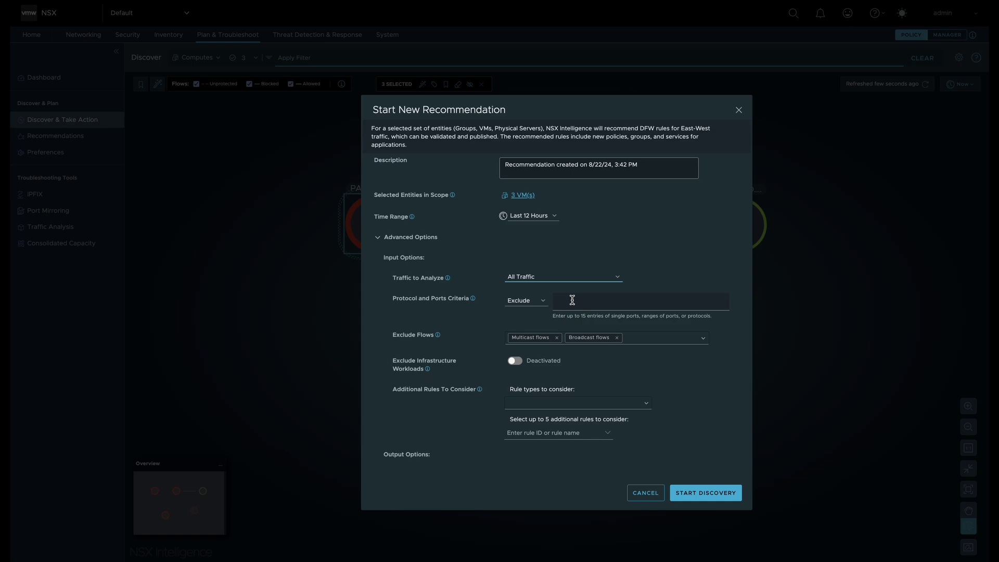
pyautogui.scroll(-1, 547, 353)
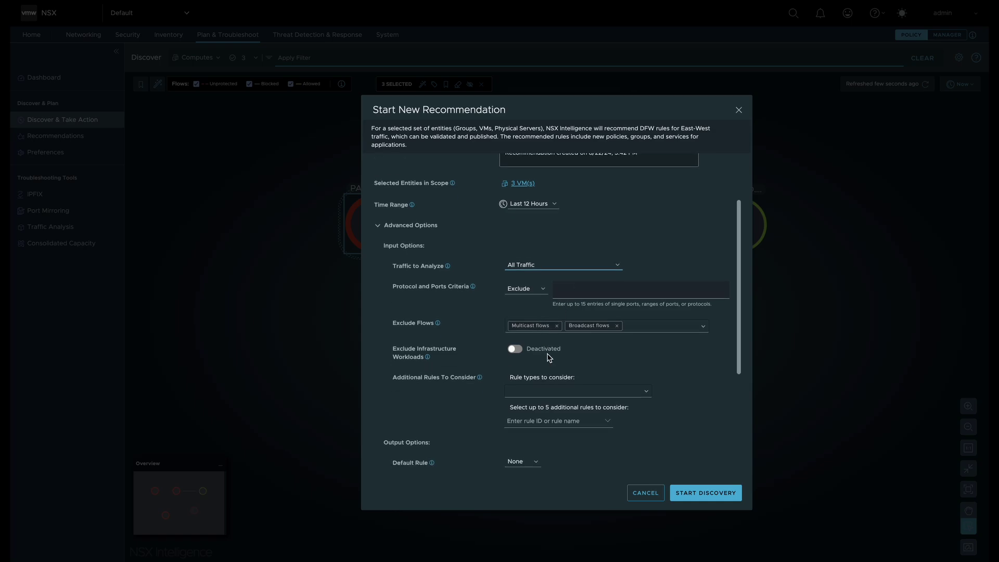
pyautogui.click(546, 349)
pyautogui.scroll(-5, 547, 177)
pyautogui.click(514, 164)
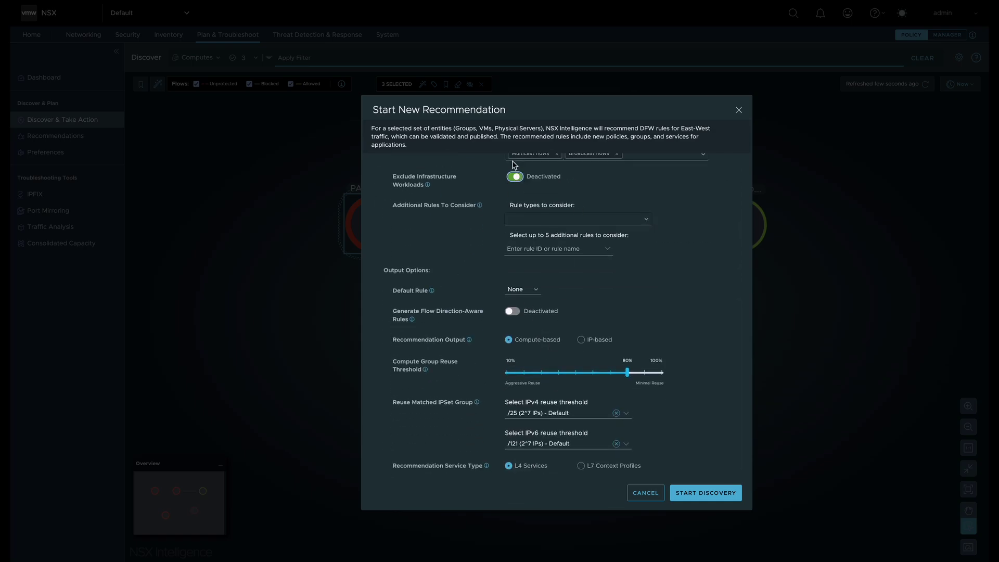
# Keep default rule None, compute-based output and the 80% group reuse threshold.
pyautogui.click(646, 218)
pyautogui.click(743, 254)
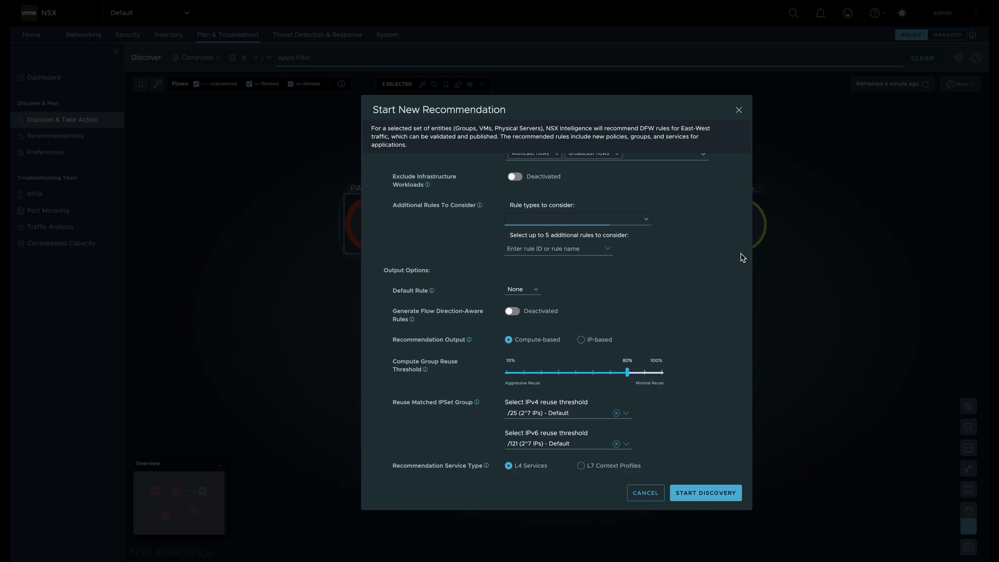
pyautogui.click(536, 291)
pyautogui.click(537, 294)
pyautogui.click(581, 341)
pyautogui.click(525, 353)
pyautogui.moveTo(627, 384); pyautogui.dragTo(571, 384)
pyautogui.click(615, 386)
# Set the service type to L7 Context Profiles and start the discovery.
pyautogui.scroll(-1, 531, 469)
pyautogui.click(581, 465)
pyautogui.click(706, 494)
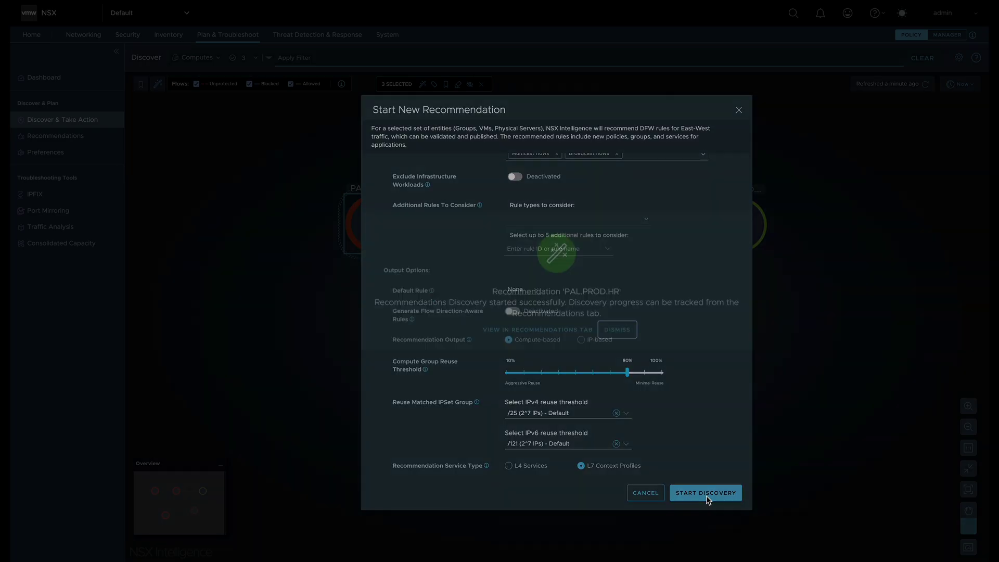
pyautogui.click(569, 352)
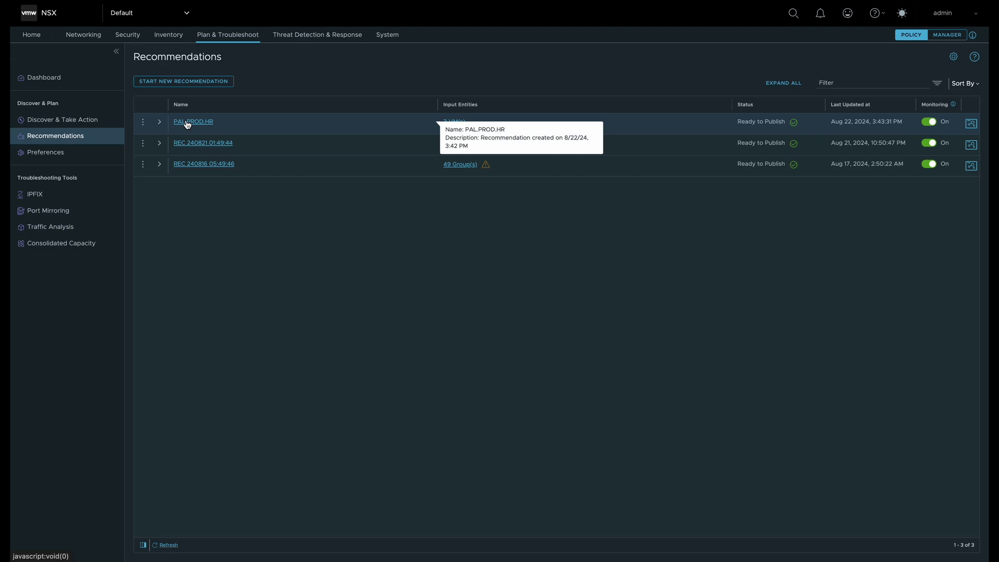
# Open the PAL.PROD.HR recommendation for review and check the policy's applied-to groups.
pyautogui.click(159, 122)
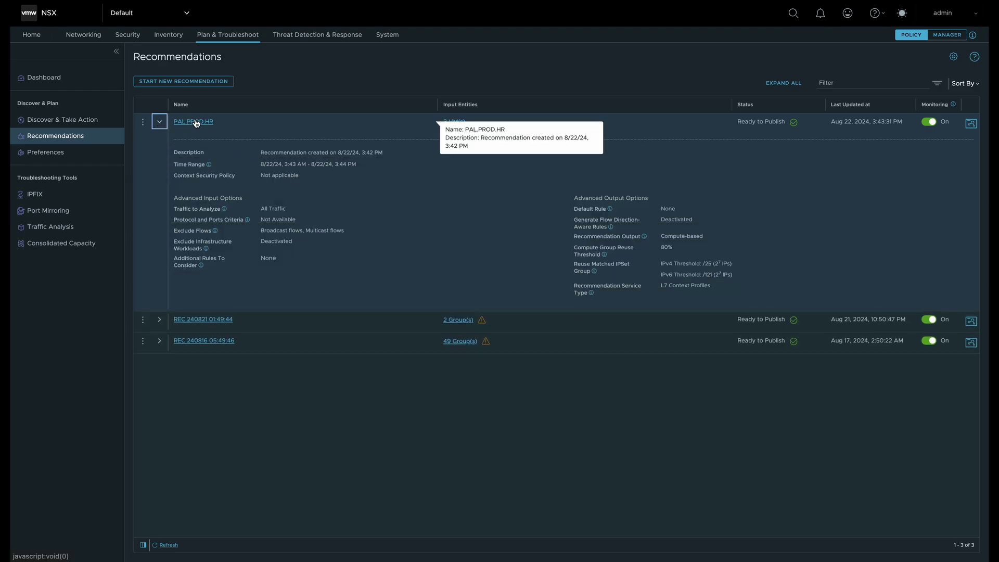
pyautogui.click(196, 123)
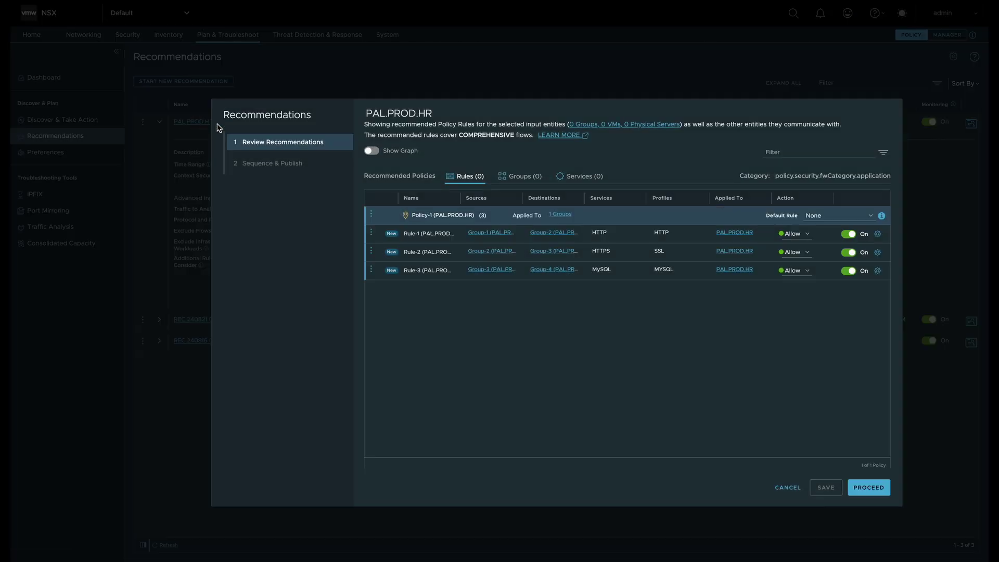
pyautogui.moveTo(561, 216)
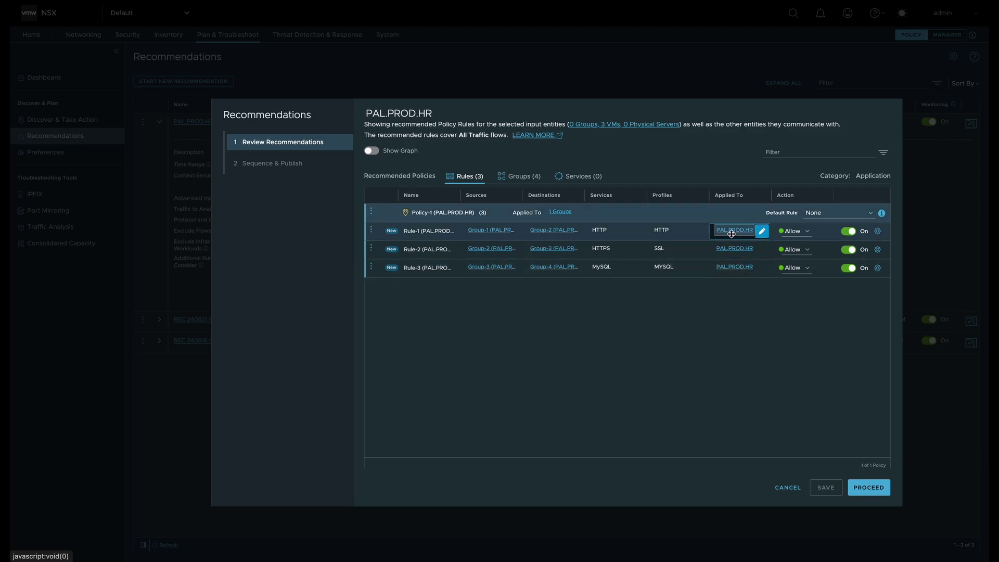
pyautogui.click(560, 211)
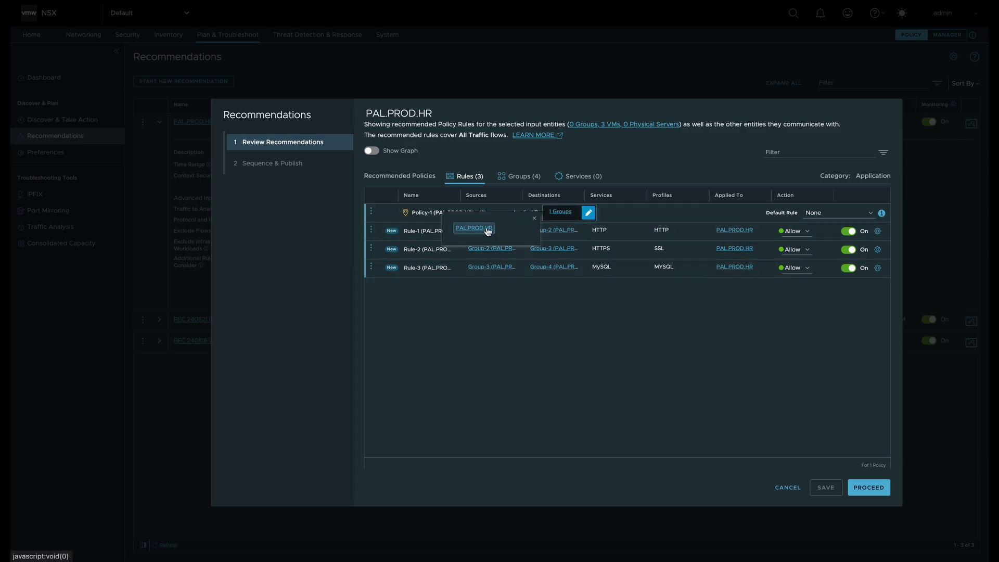
pyautogui.click(565, 324)
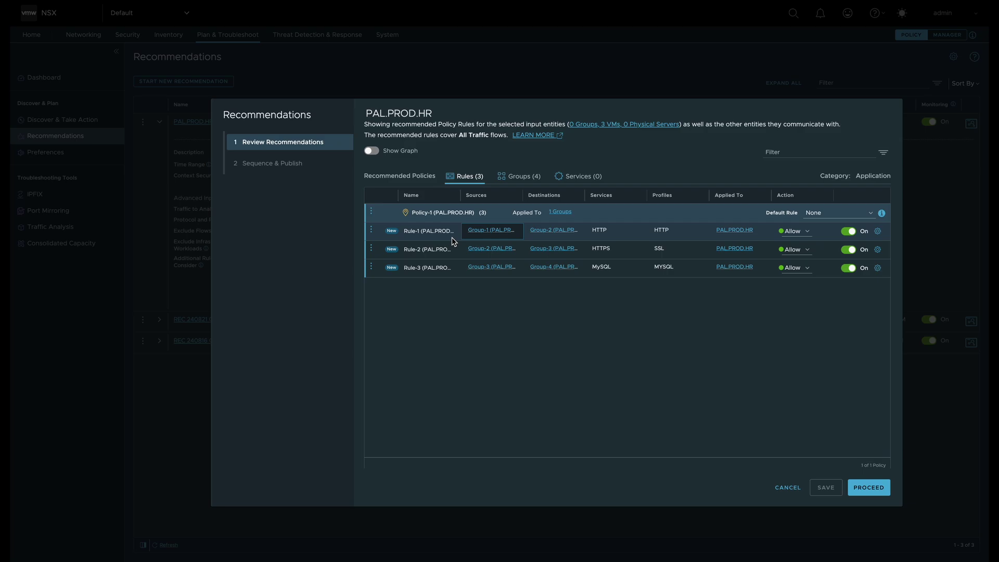
# Inspect the member VMs of Rule-1's source and destination groups.
pyautogui.click(496, 232)
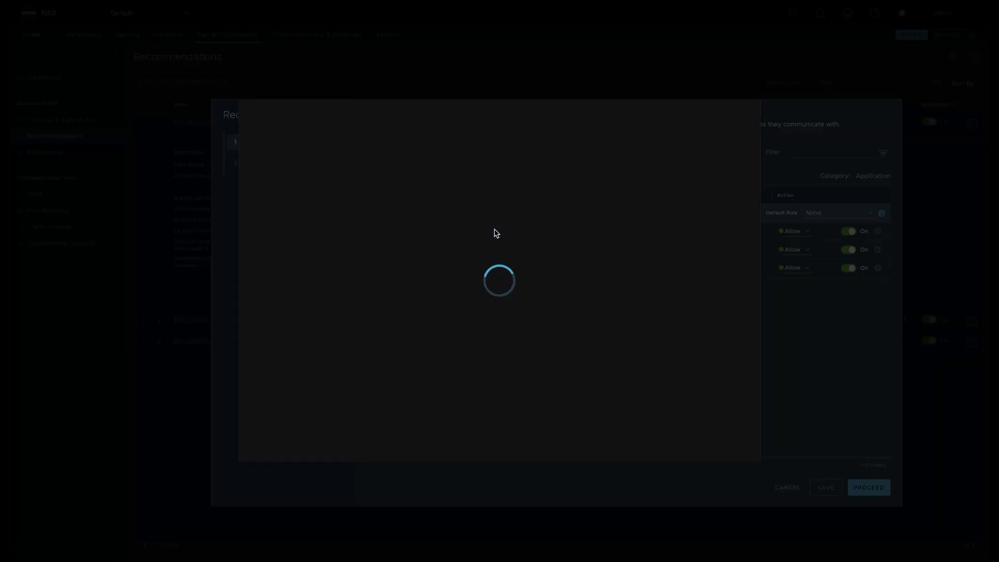
pyautogui.click(735, 446)
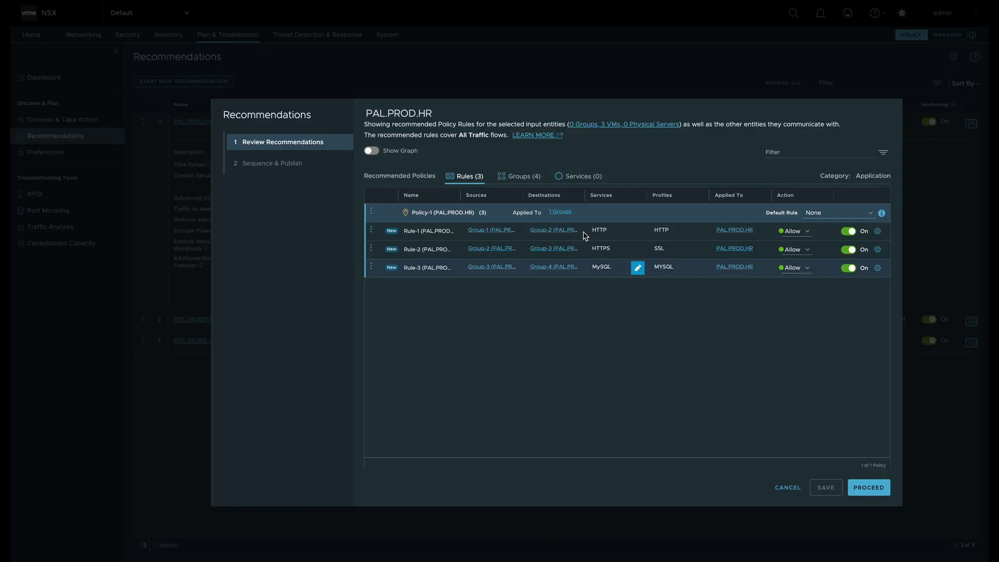
pyautogui.click(544, 232)
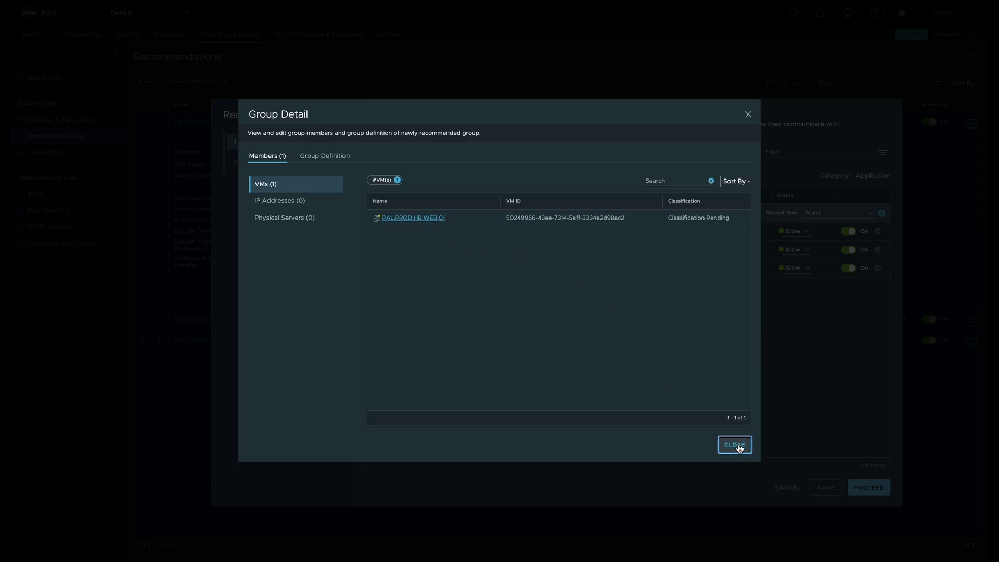
# Rename Rule-1 to 'Clients to Web'.
pyautogui.click(735, 446)
pyautogui.click(418, 229)
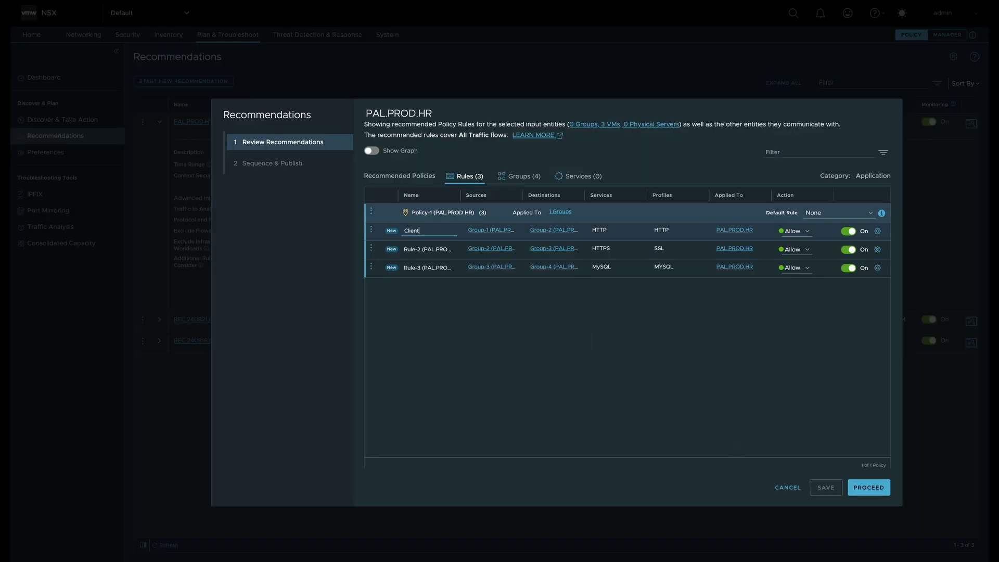
pyautogui.write('Clients to Web')
pyautogui.press('Return')
# Rename Rule-2 to 'Web to App' and Rule-3 to 'App to DB', checking their groups' members.
pyautogui.click(491, 267)
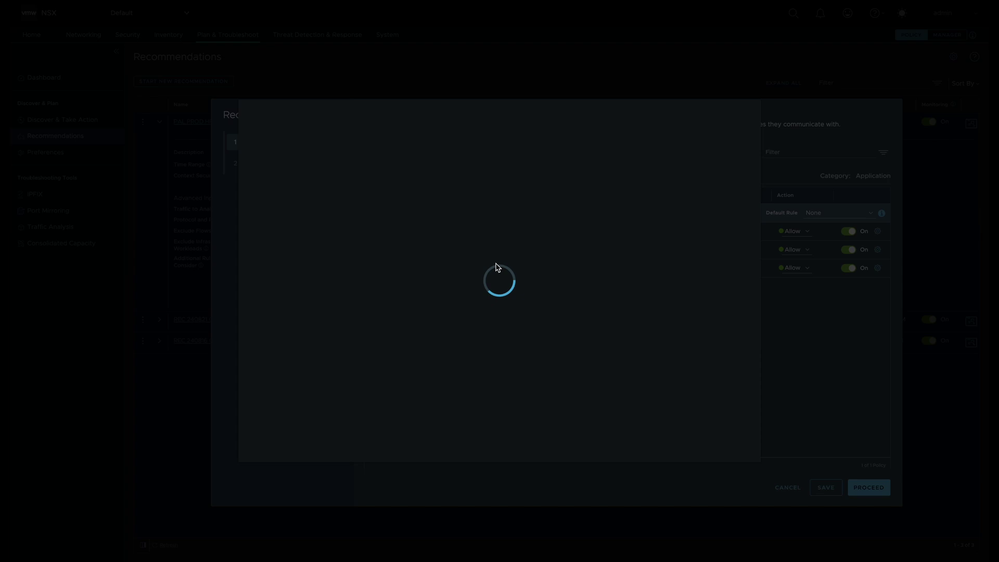
pyautogui.click(735, 446)
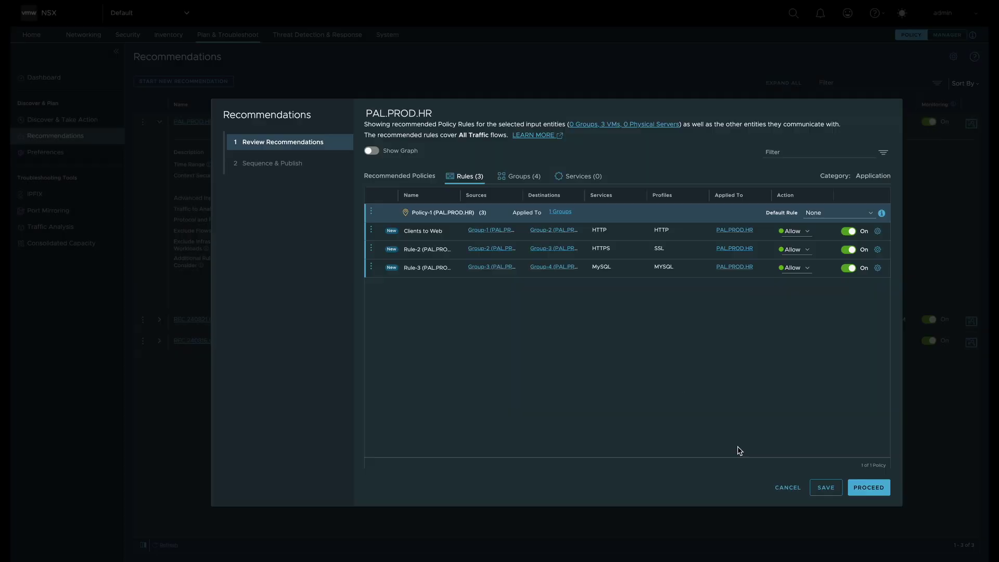
pyautogui.click(418, 249)
pyautogui.press('Return')
pyautogui.click(553, 267)
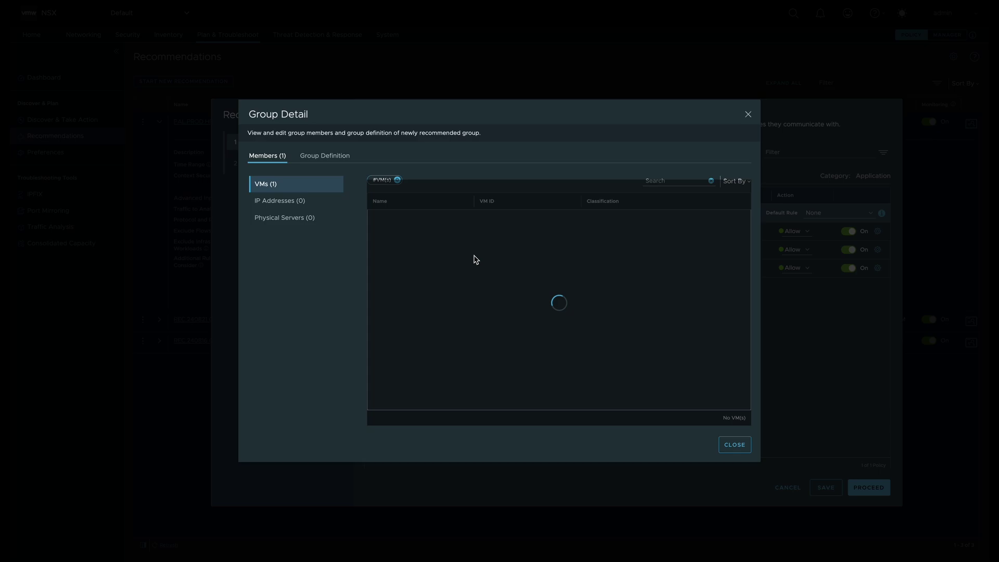
pyautogui.click(733, 446)
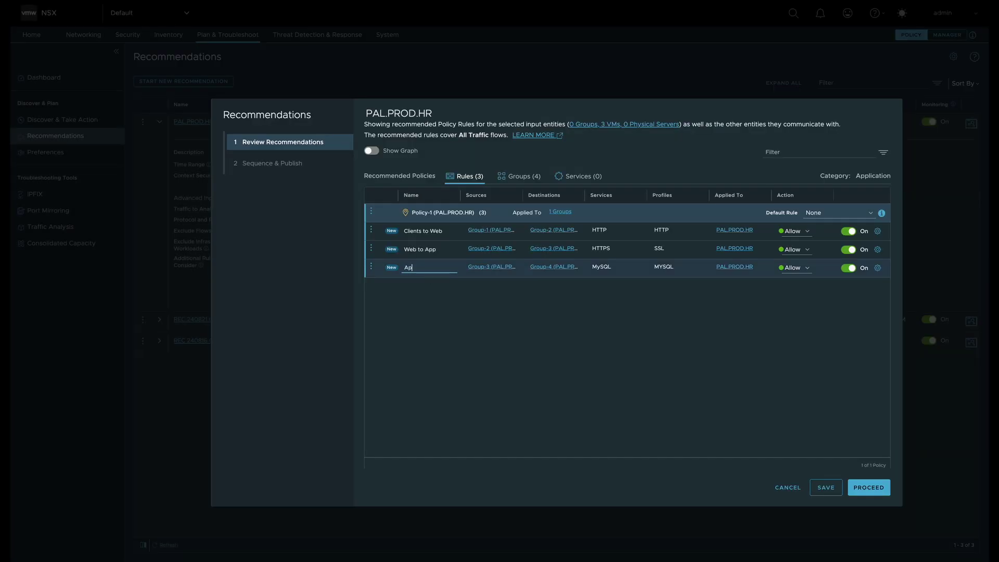
pyautogui.press('Return')
# Rename Group-1 to PAL.PROD.HR.Clients and Group-2 to PAL.PROD.HR.WEB.
pyautogui.click(519, 176)
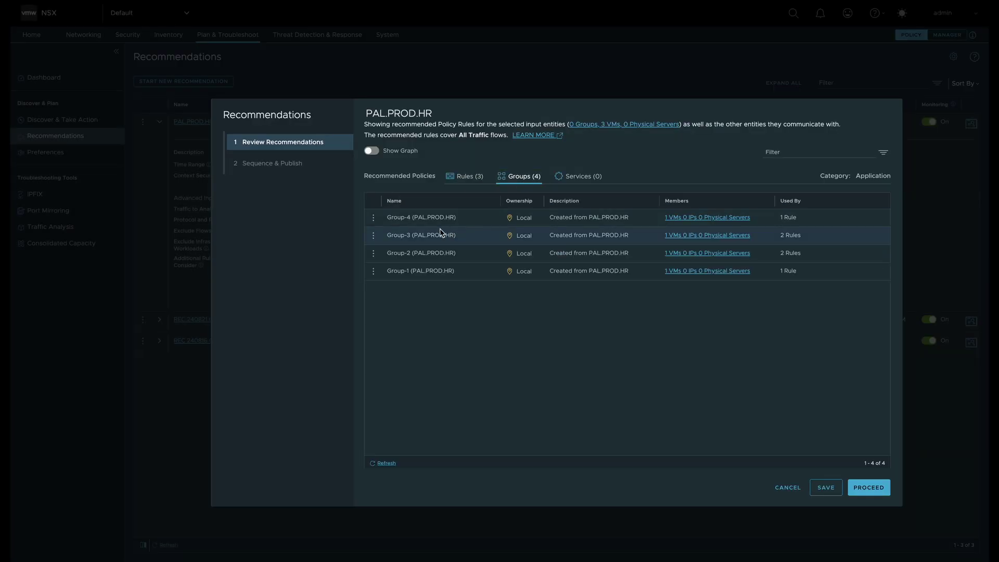
pyautogui.click(374, 271)
pyautogui.click(391, 281)
pyautogui.moveTo(390, 272); pyautogui.dragTo(493, 271)
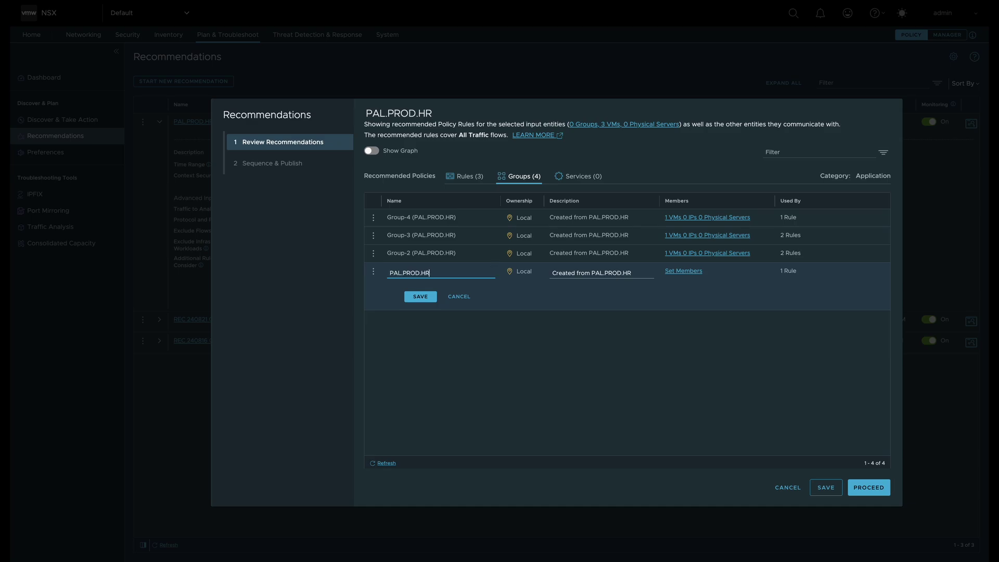
pyautogui.click(419, 296)
pyautogui.click(374, 271)
pyautogui.click(394, 279)
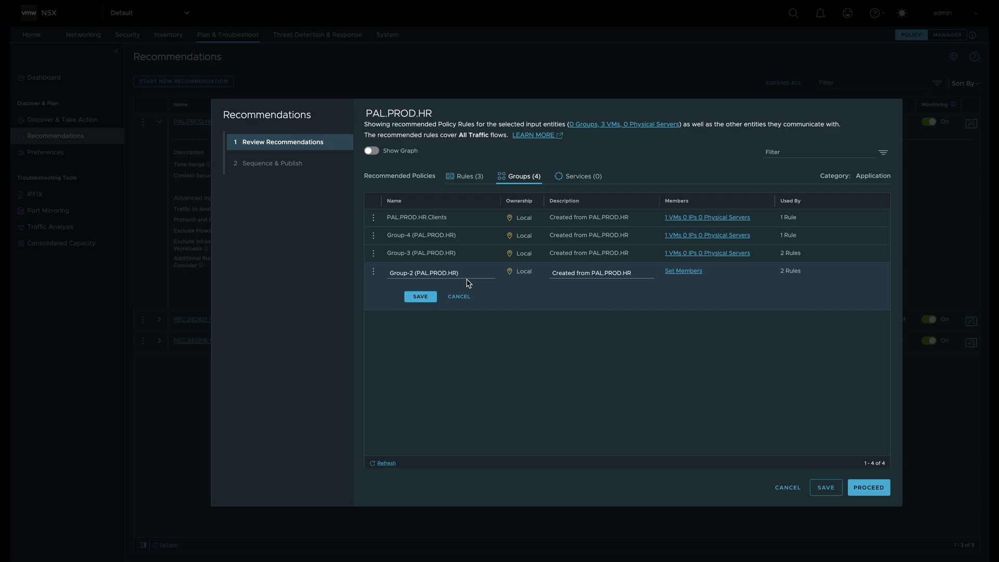
pyautogui.click(421, 296)
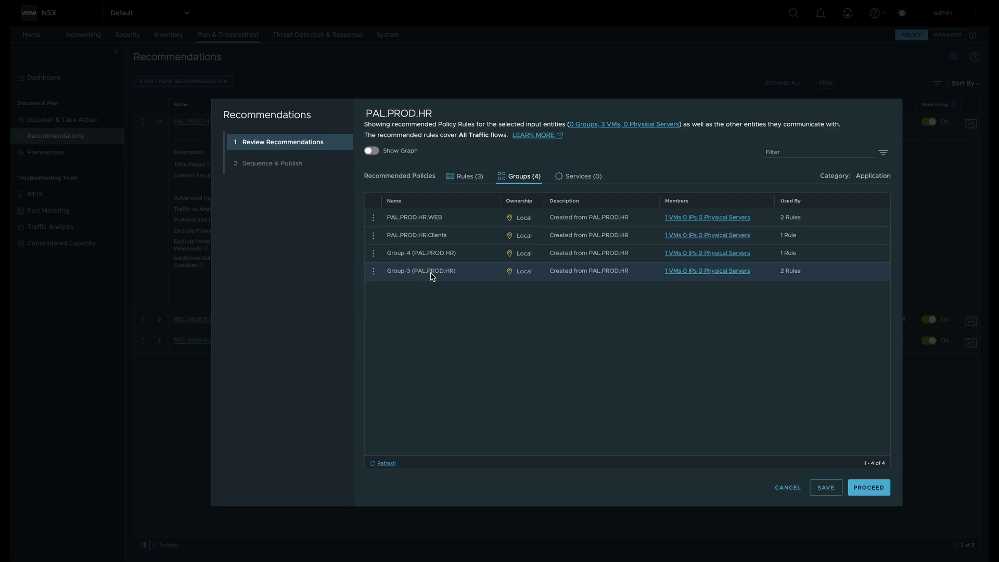
# Rename Group-3 to PAL.PROD.HR.APP.
pyautogui.click(373, 271)
pyautogui.click(395, 279)
pyautogui.moveTo(462, 272); pyautogui.dragTo(361, 276)
pyautogui.write('PAL.PROD.HR')
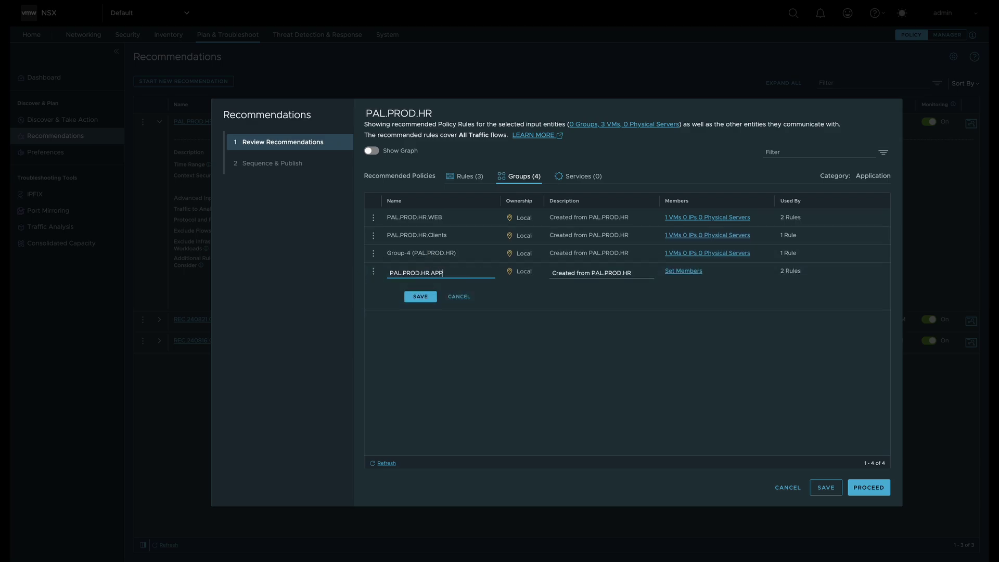
pyautogui.write('.APP')
pyautogui.click(420, 296)
# Rename Group-4 to PAL.PROD.HR.DB and review the renamed groups in the rules list.
pyautogui.click(373, 271)
pyautogui.click(395, 279)
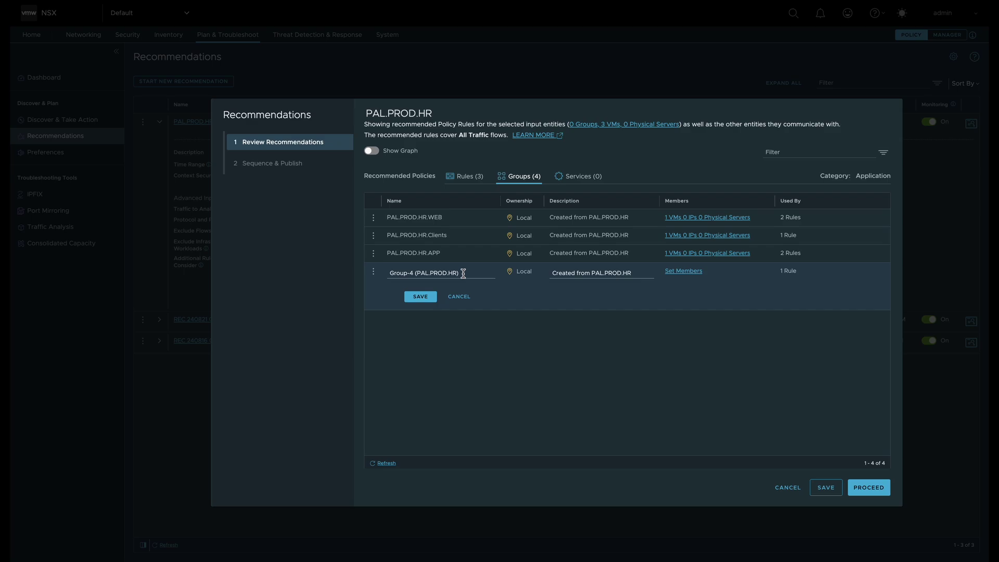
pyautogui.moveTo(462, 273); pyautogui.dragTo(388, 274)
pyautogui.write('PAL.PROD.HR')
pyautogui.write('.DB')
pyautogui.click(420, 296)
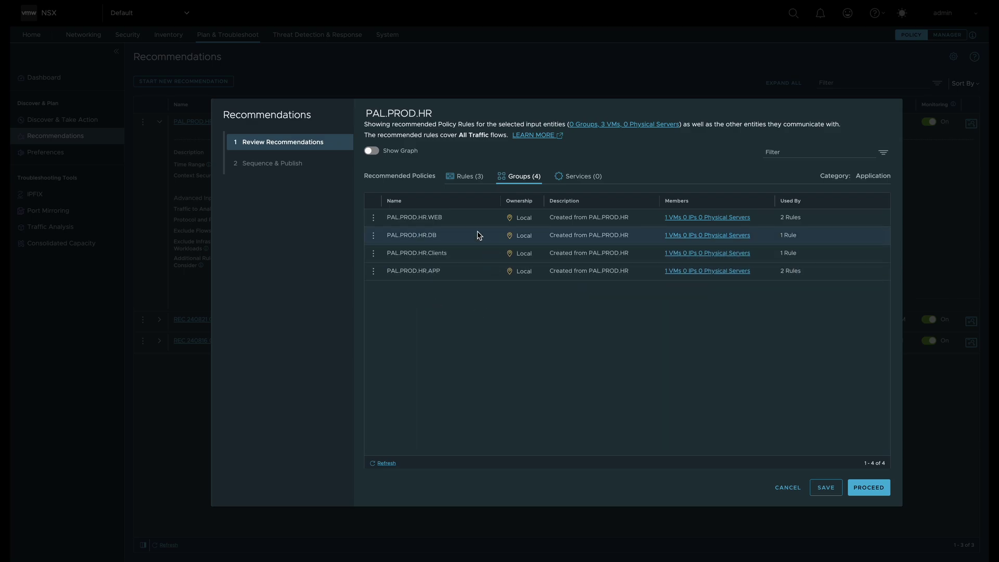
pyautogui.click(464, 176)
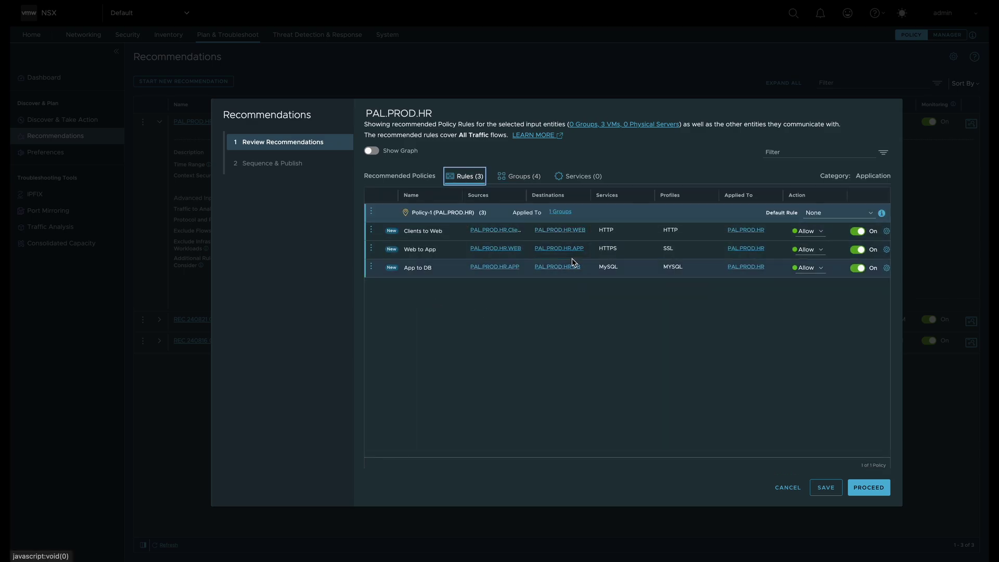
pyautogui.moveTo(557, 221)
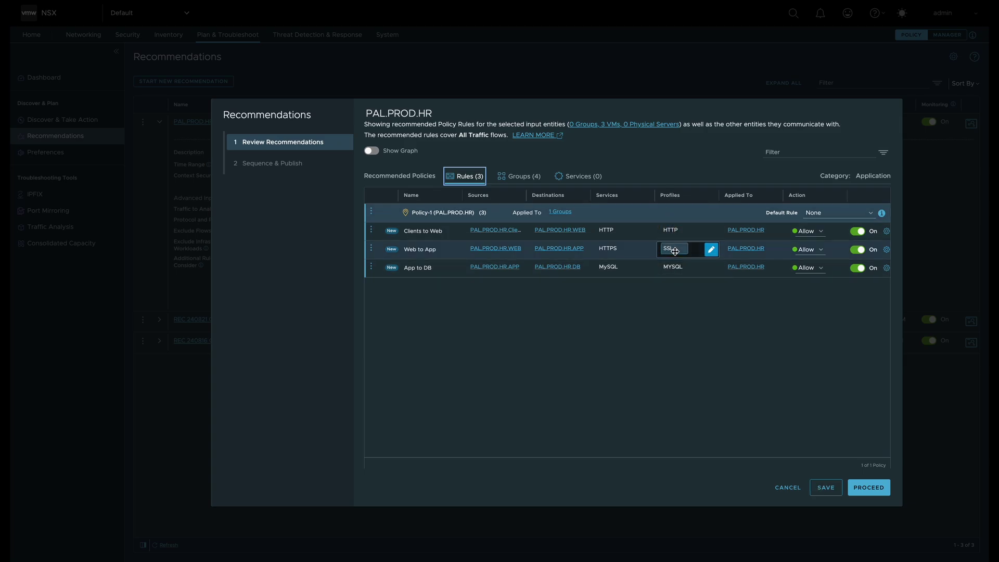
pyautogui.moveTo(679, 276)
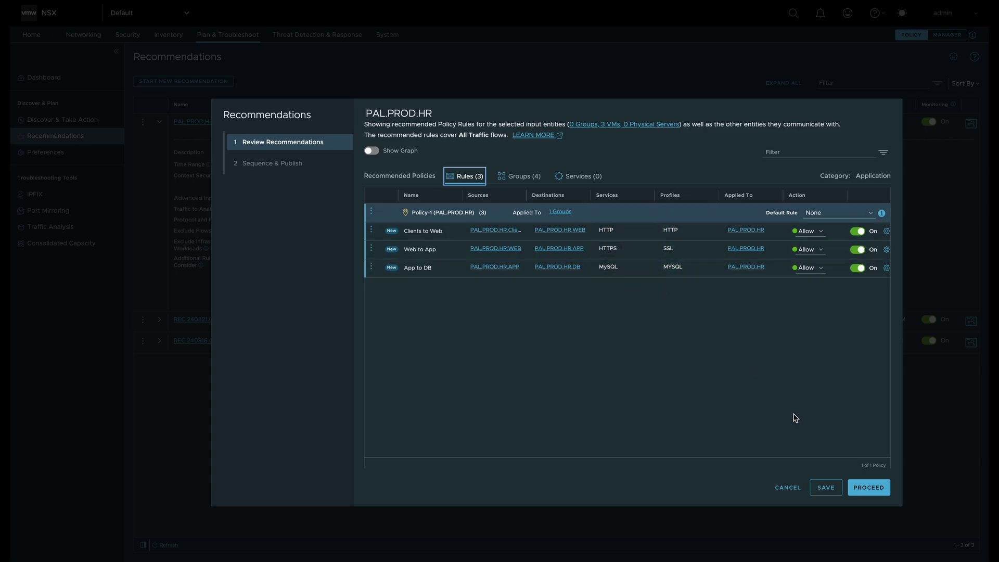
# Publish the PAL.PROD.HR policy and view it in the Distributed Firewall table.
pyautogui.click(864, 488)
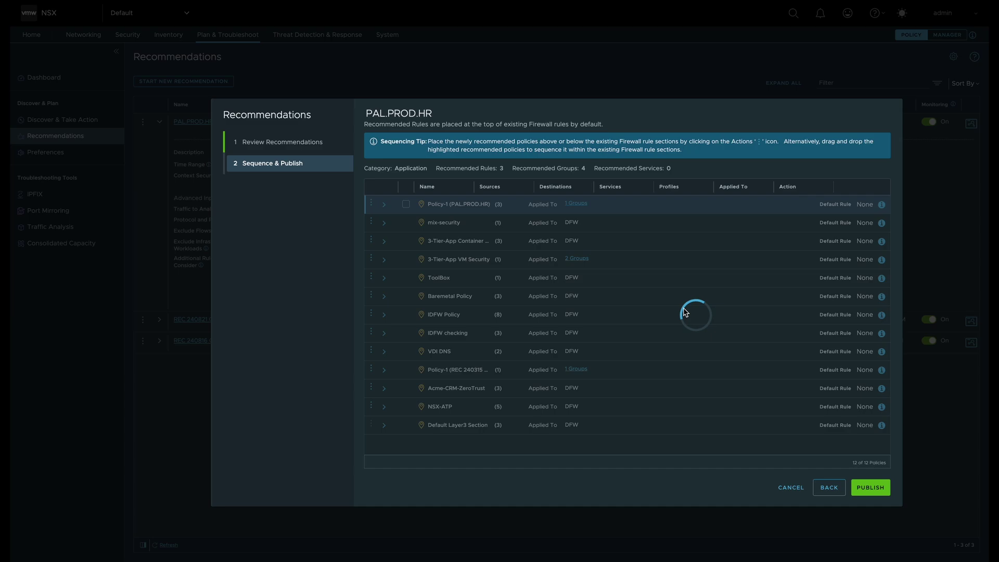
pyautogui.click(873, 491)
pyautogui.click(603, 300)
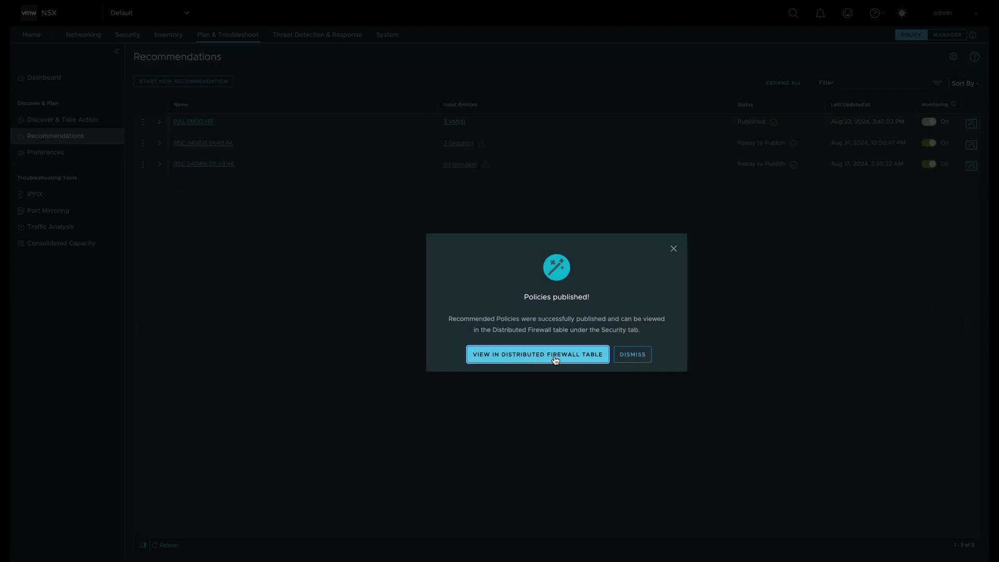
pyautogui.click(551, 357)
# Expand Policy-1 (PAL.PROD.HR) to show its Clients to Web, Web to App and App to DB rules.
pyautogui.click(153, 175)
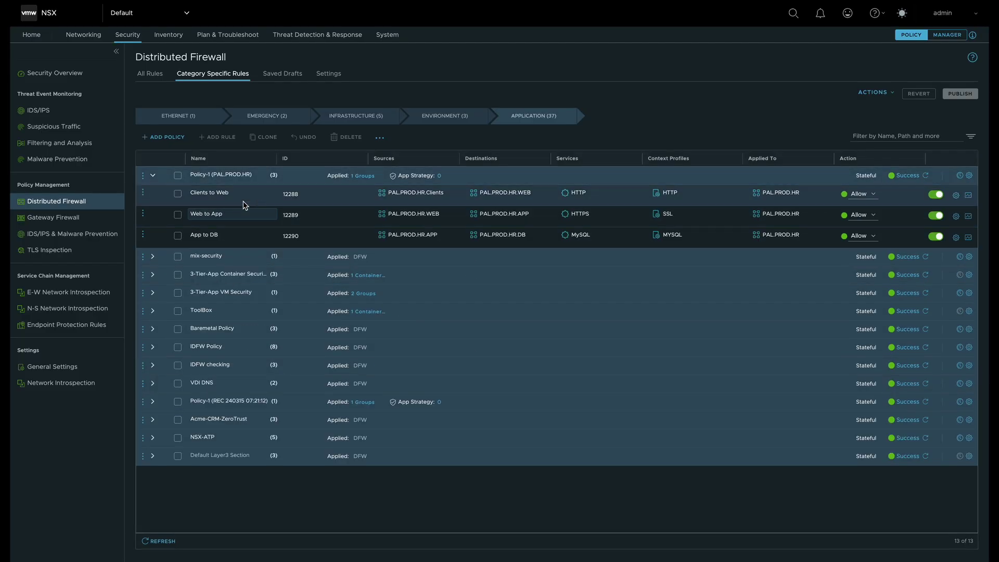